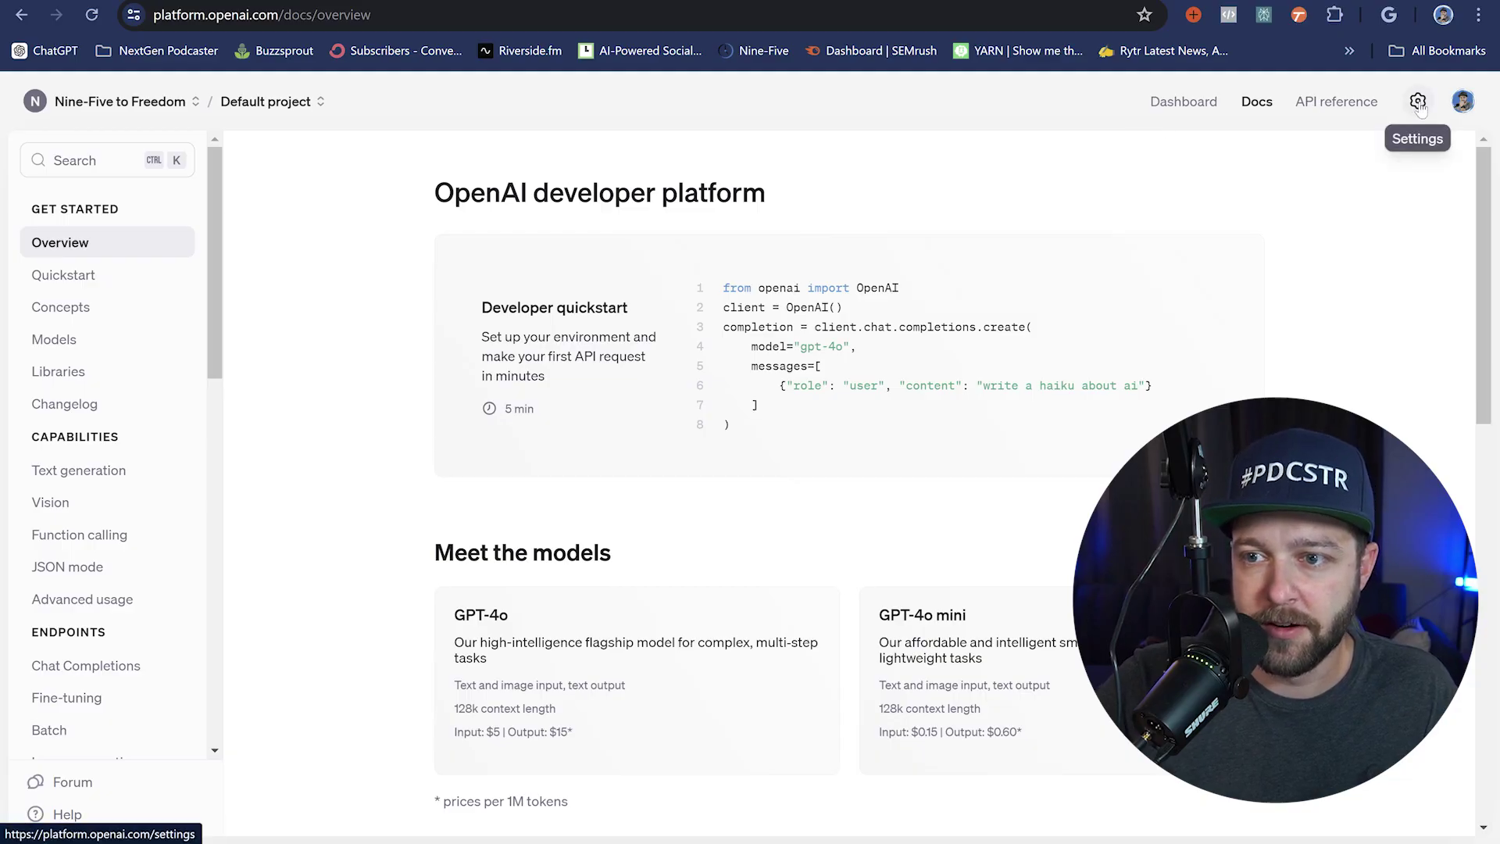
Open the organization's billing settings and review the credit balance and the form for adding credit, without adding any
left_click(1418, 103)
left_click(78, 323)
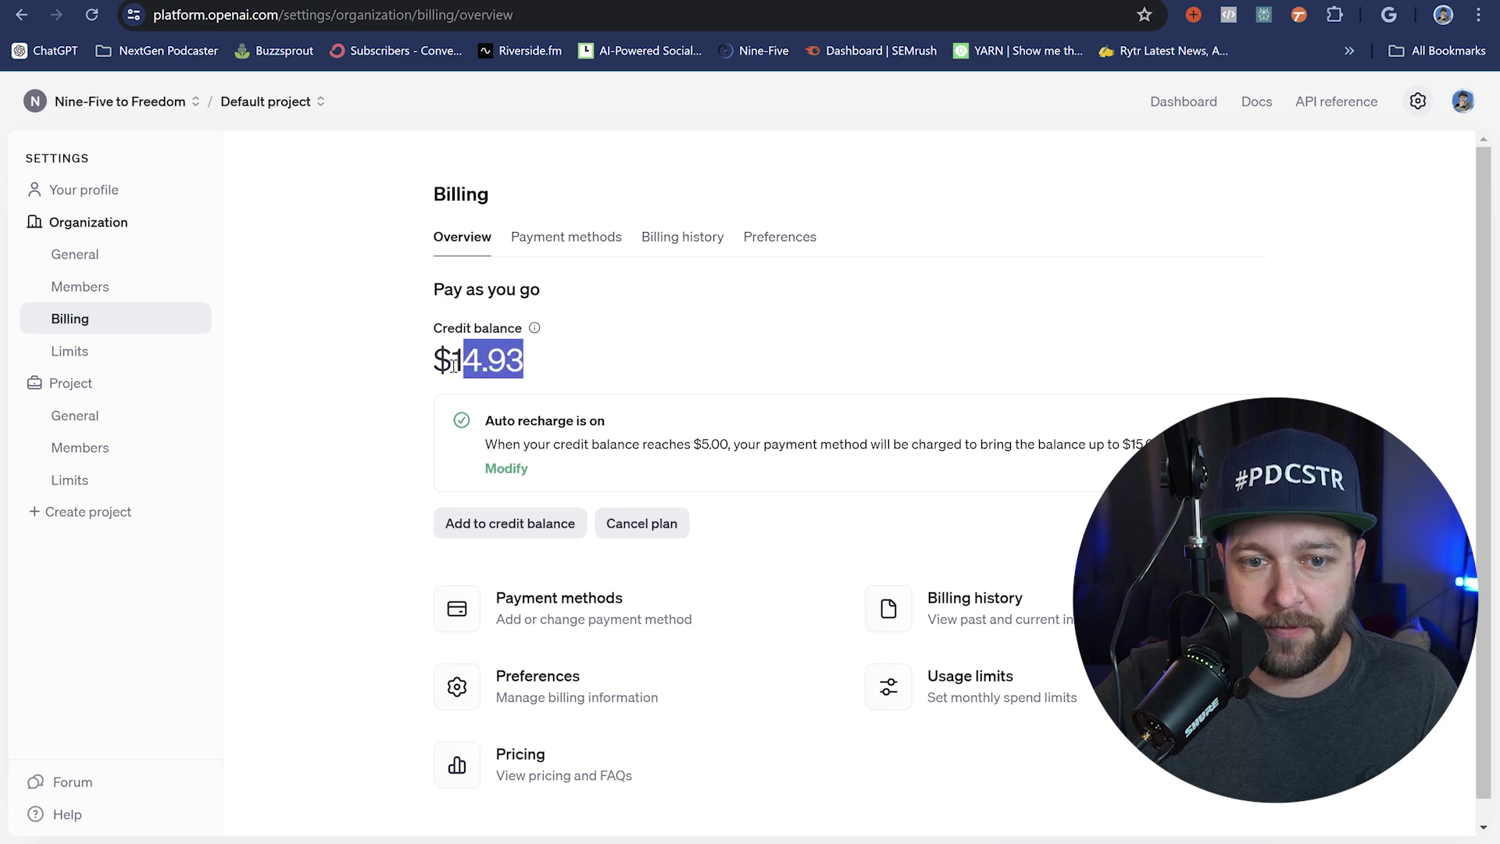
scroll(570, 327, "down", 1)
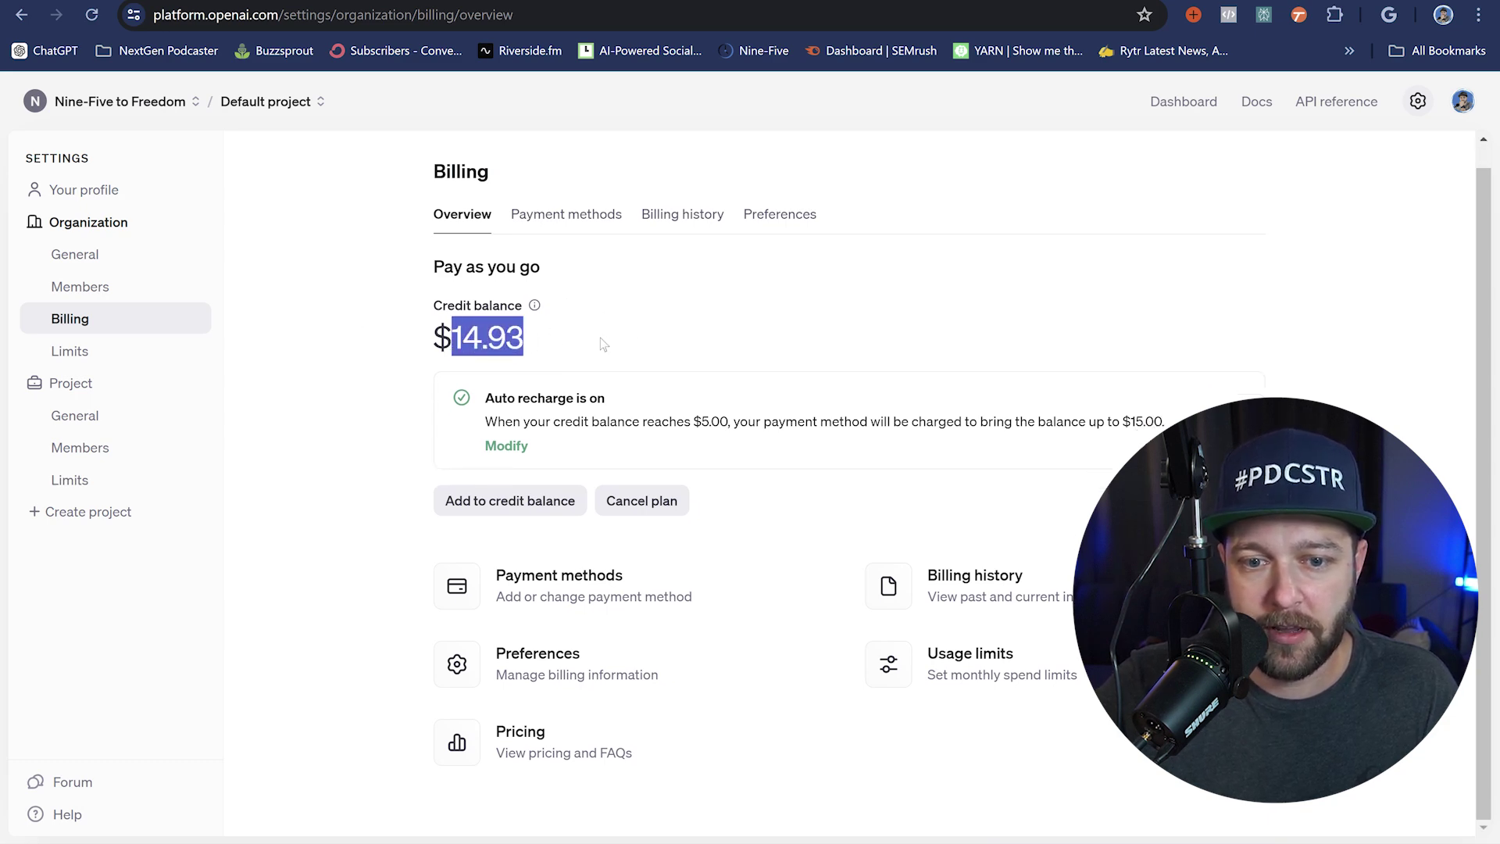
left_click(479, 512)
left_click_drag(627, 399, 553, 406)
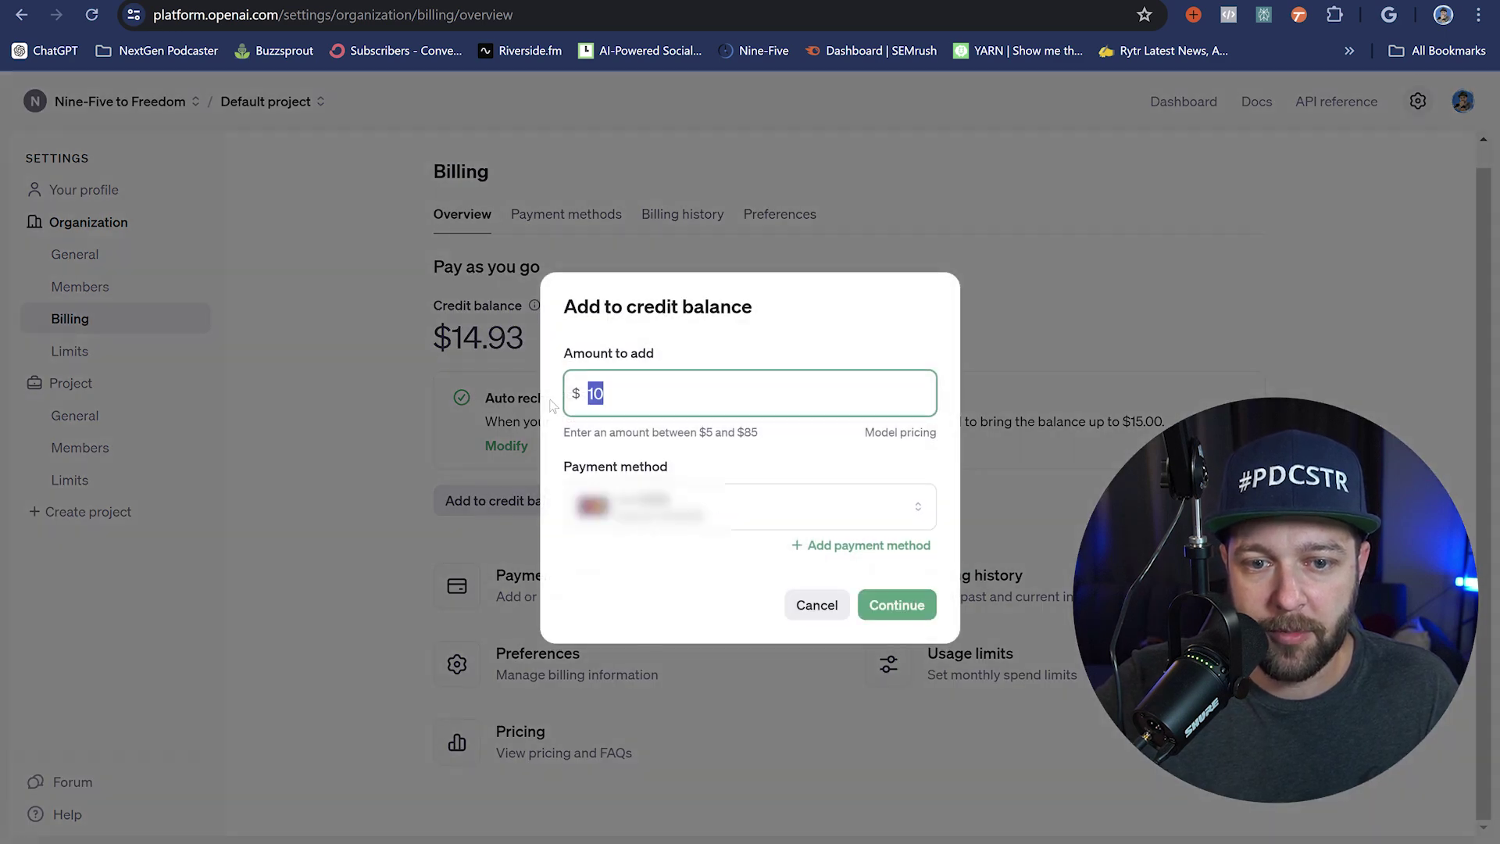
left_click(816, 609)
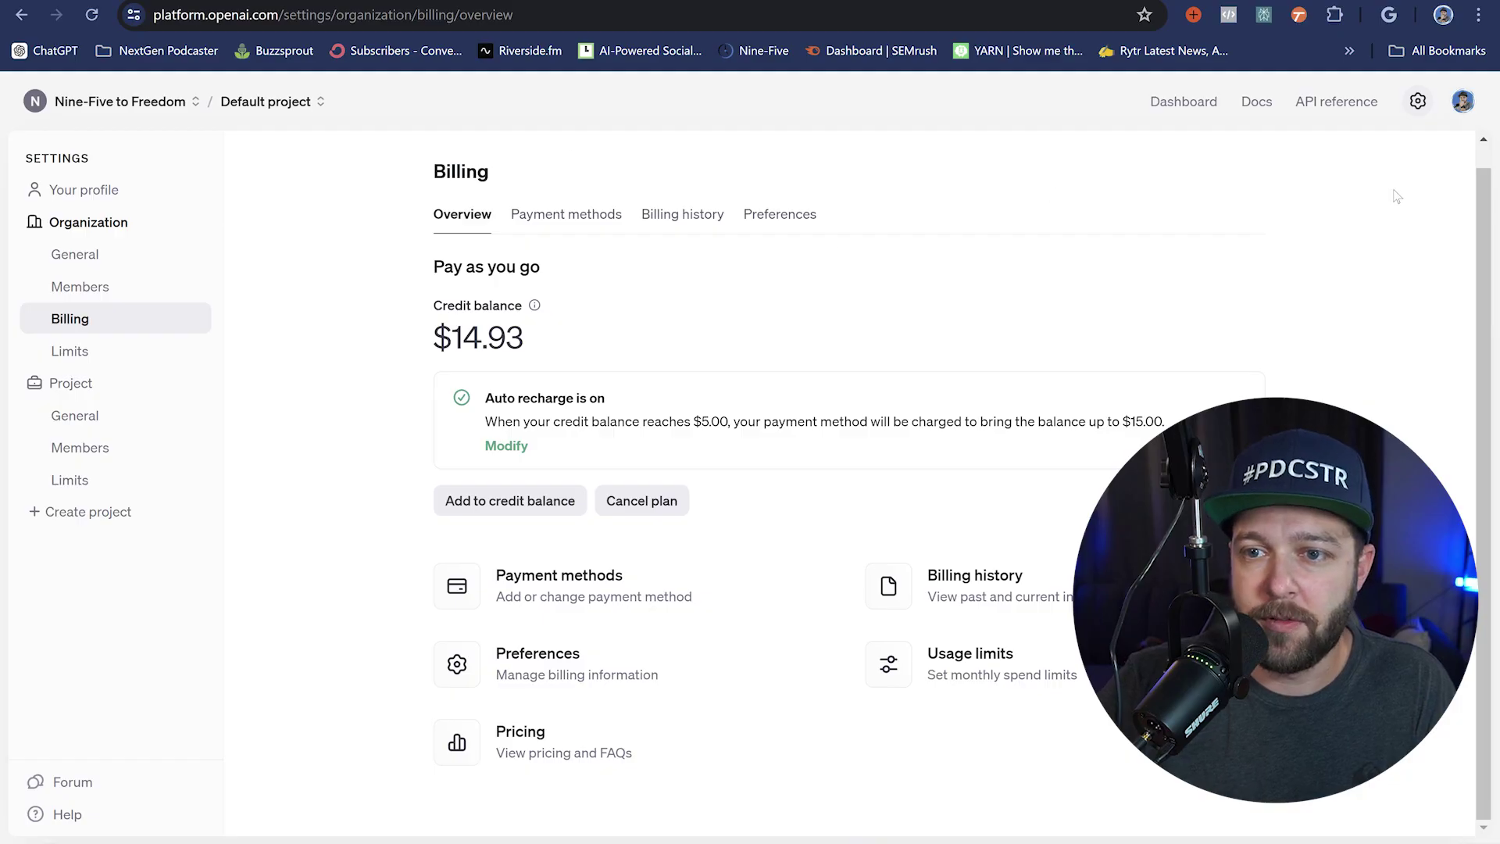
Create a secret API key named Podcast Automation Series in the default project with all permissions, and copy the key
left_click(1185, 105)
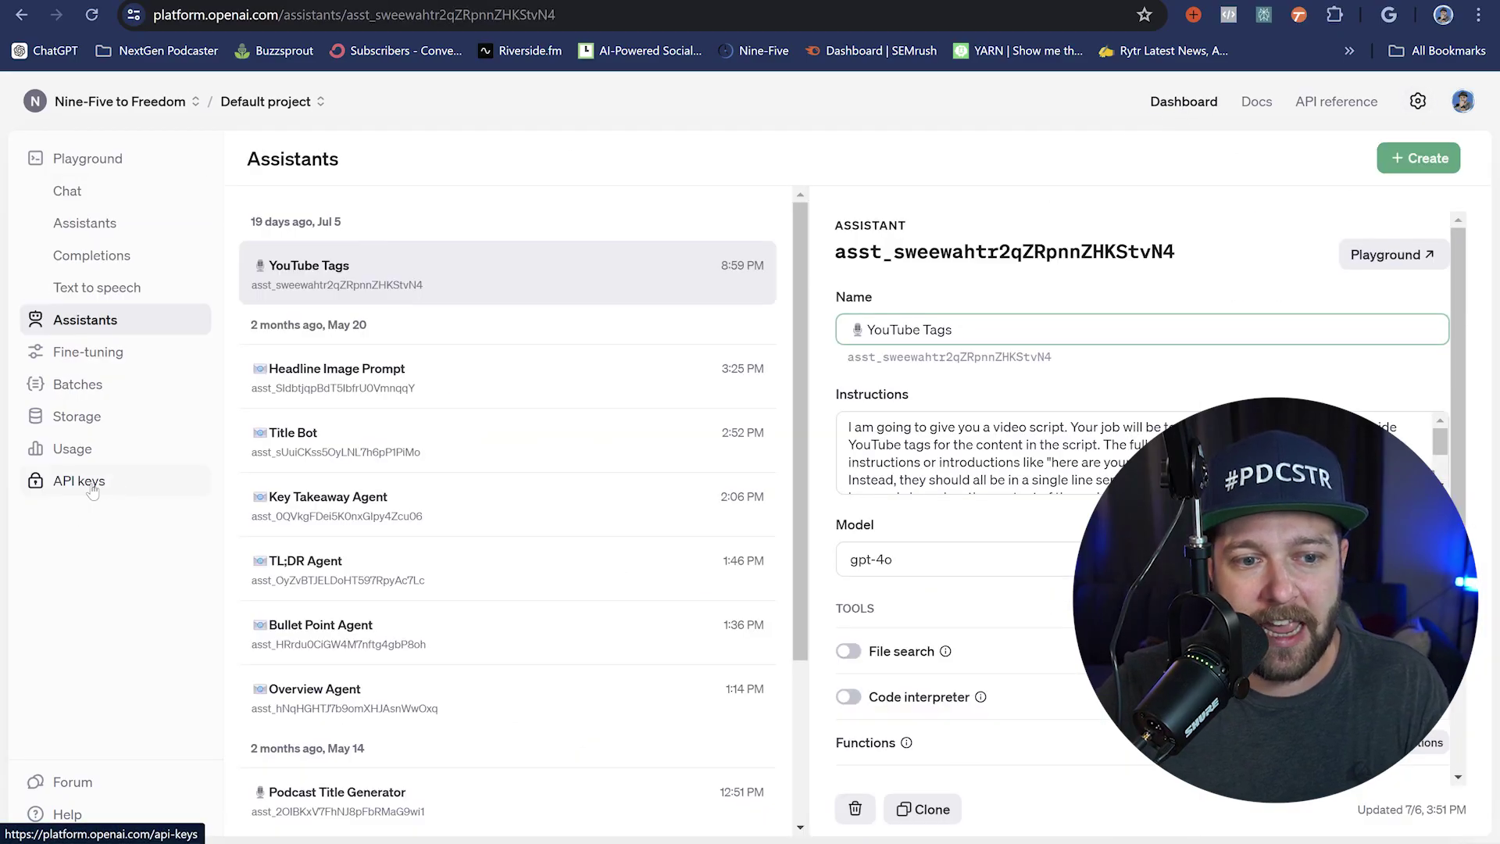
left_click(93, 489)
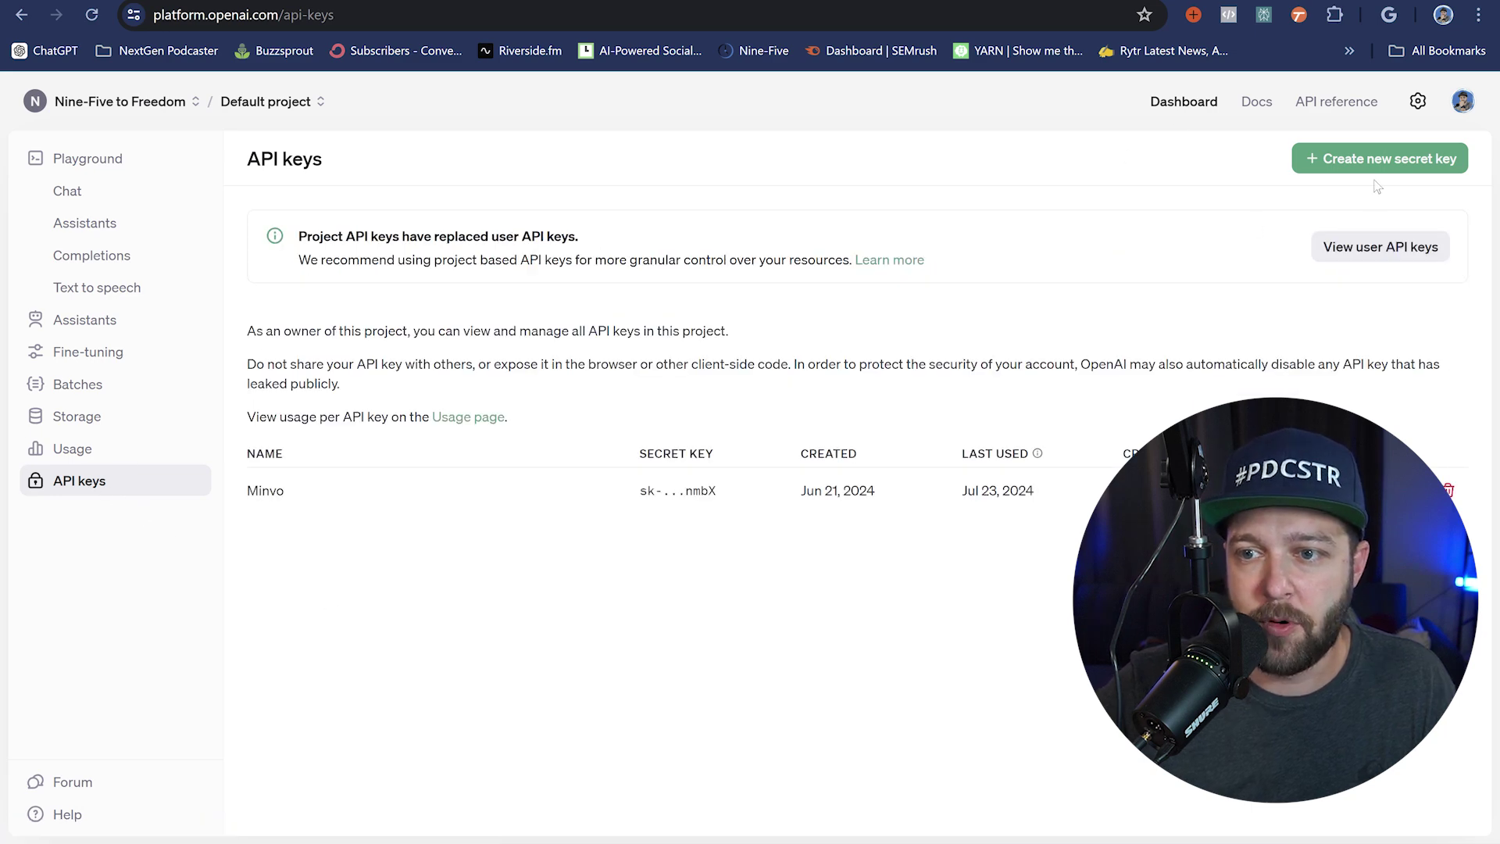
left_click(1343, 162)
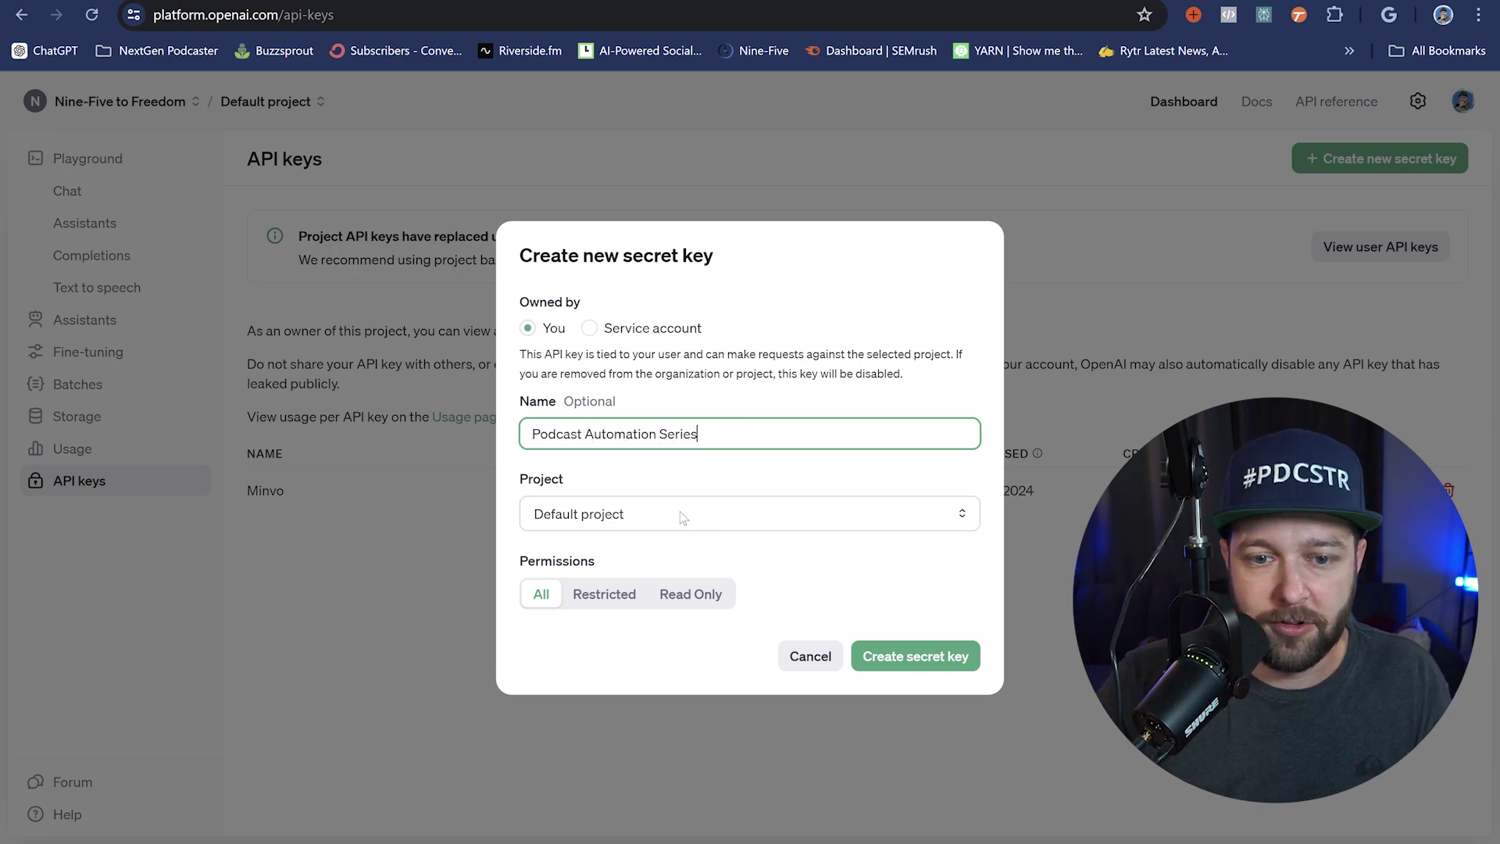
left_click(907, 657)
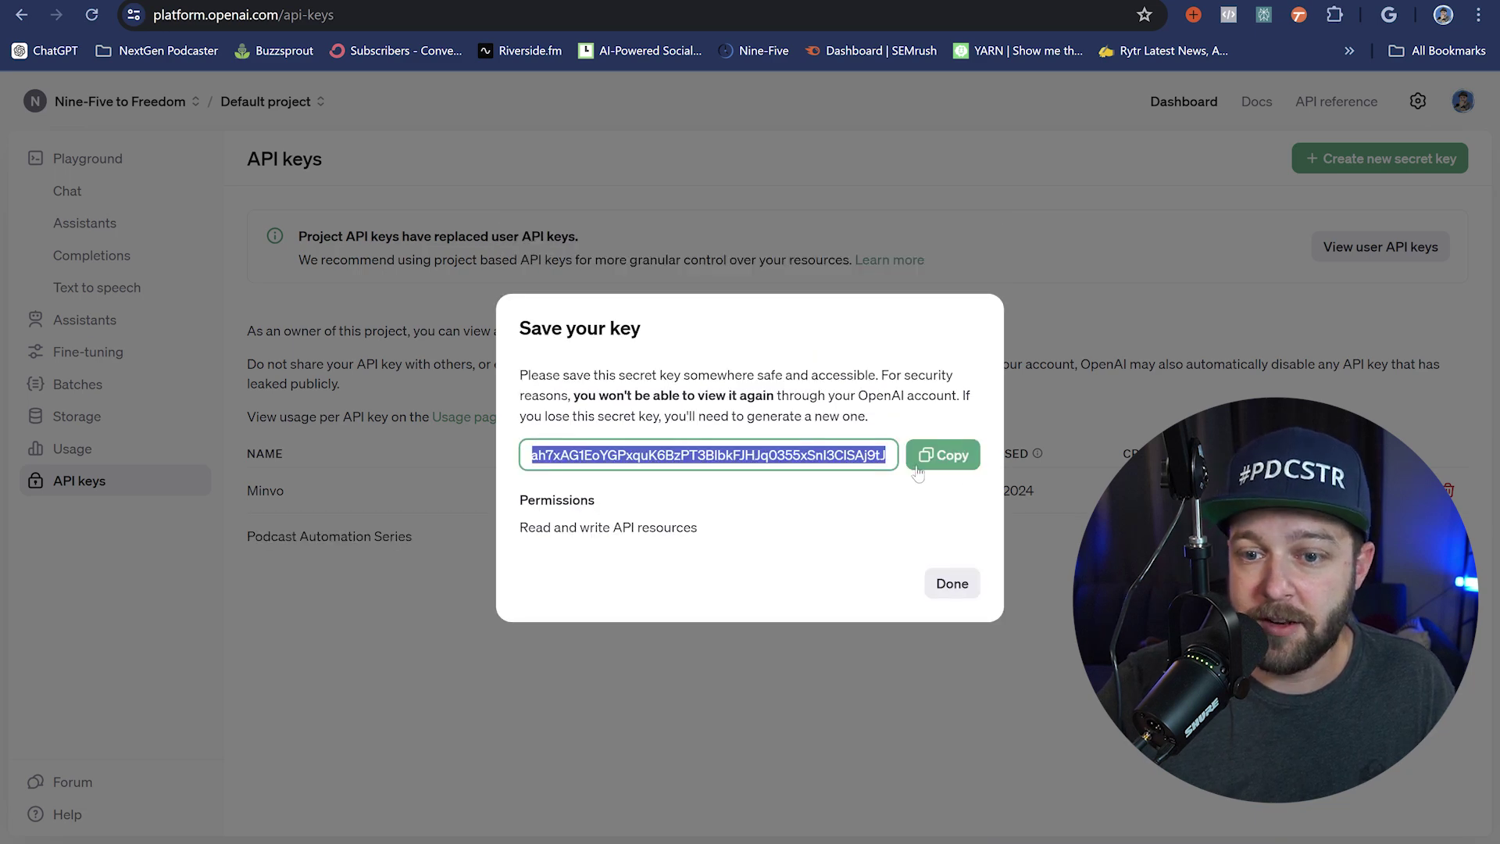
left_click(944, 460)
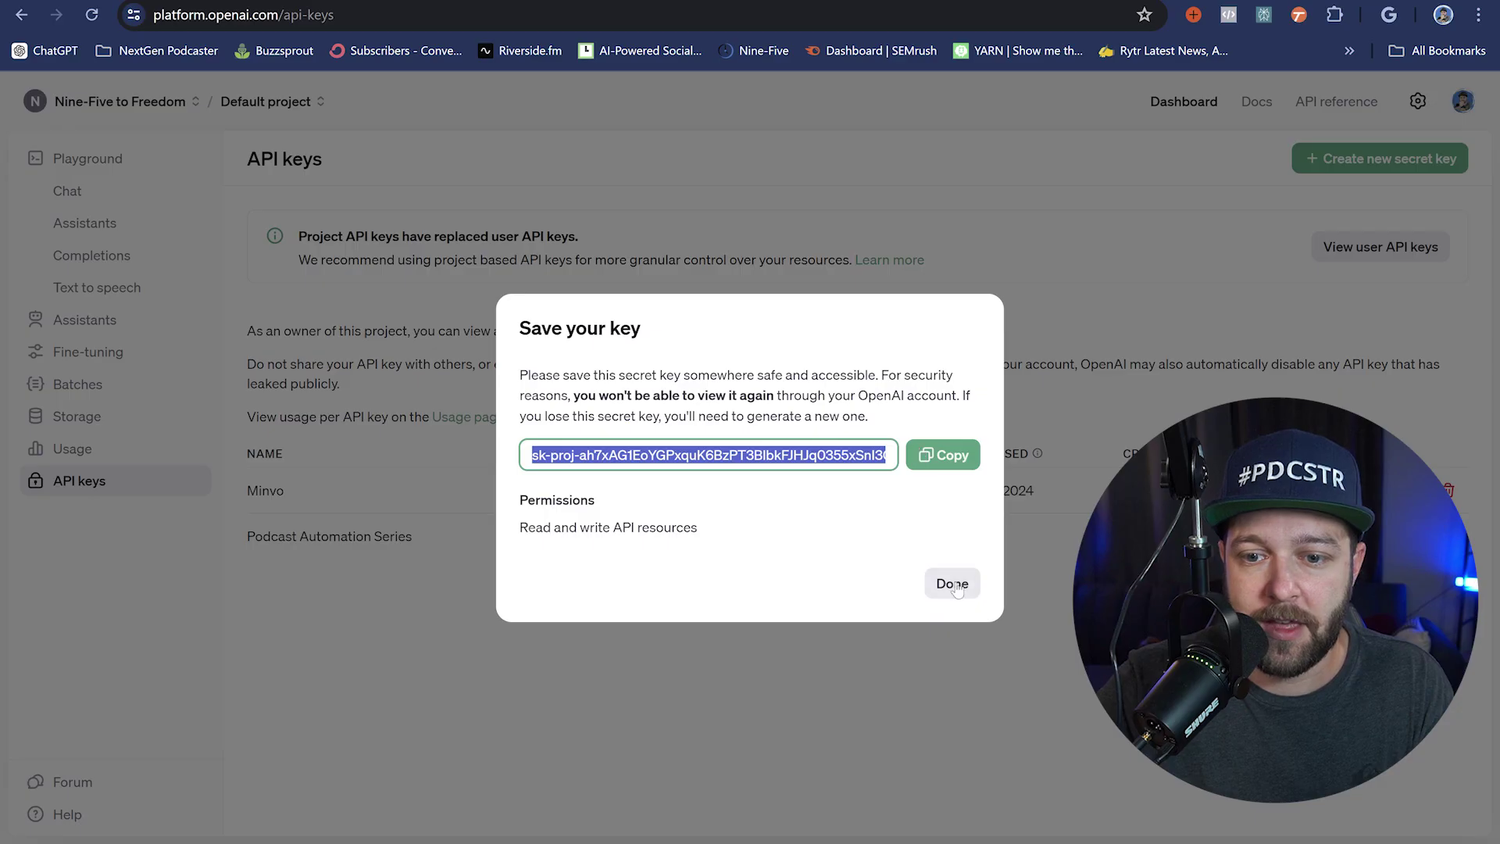
left_click(950, 592)
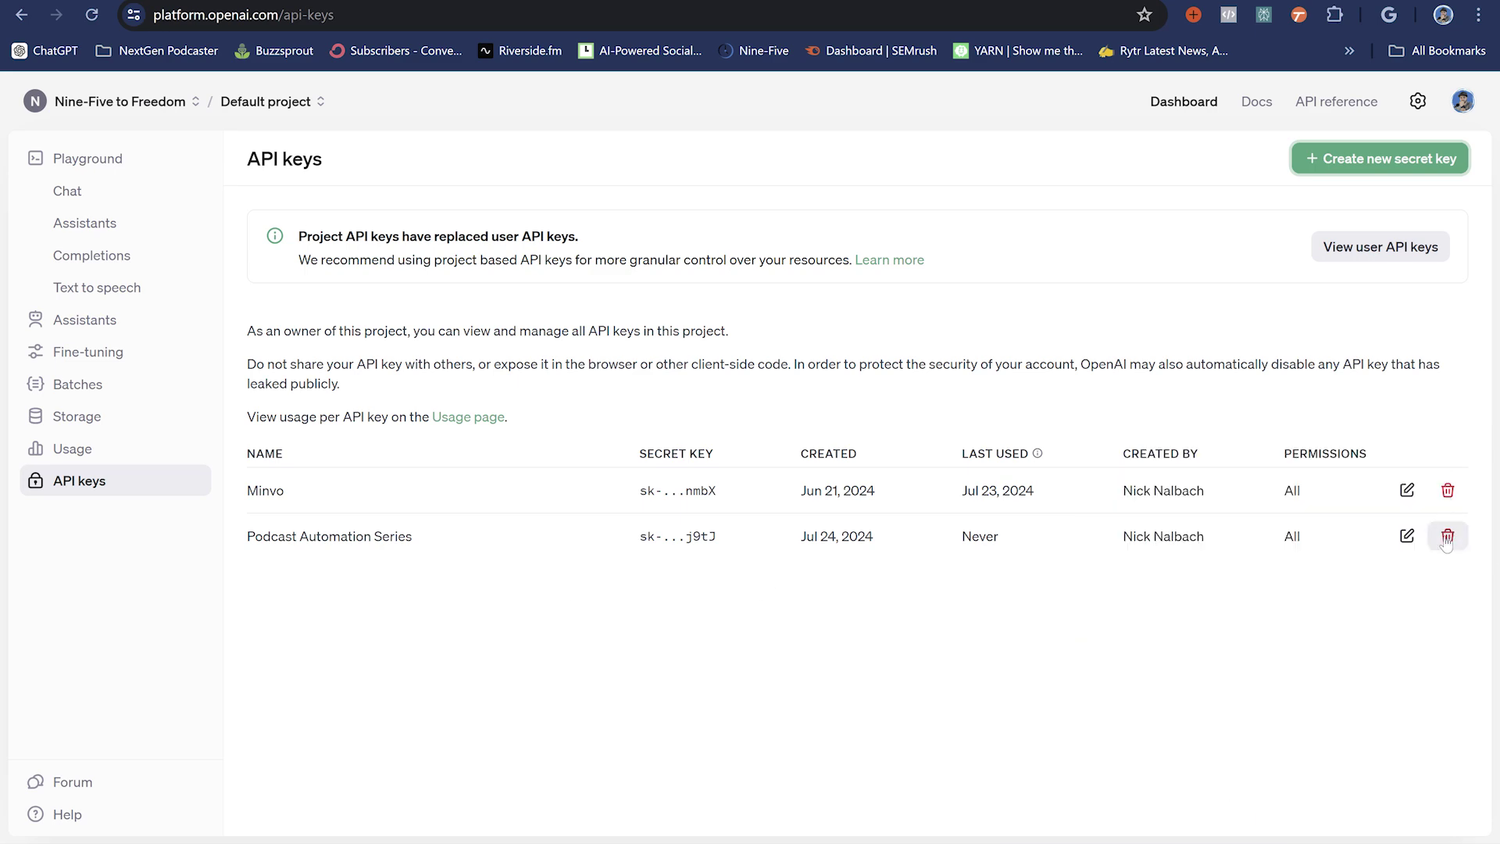
Revoke the Podcast Automation Series API key
left_click(1449, 546)
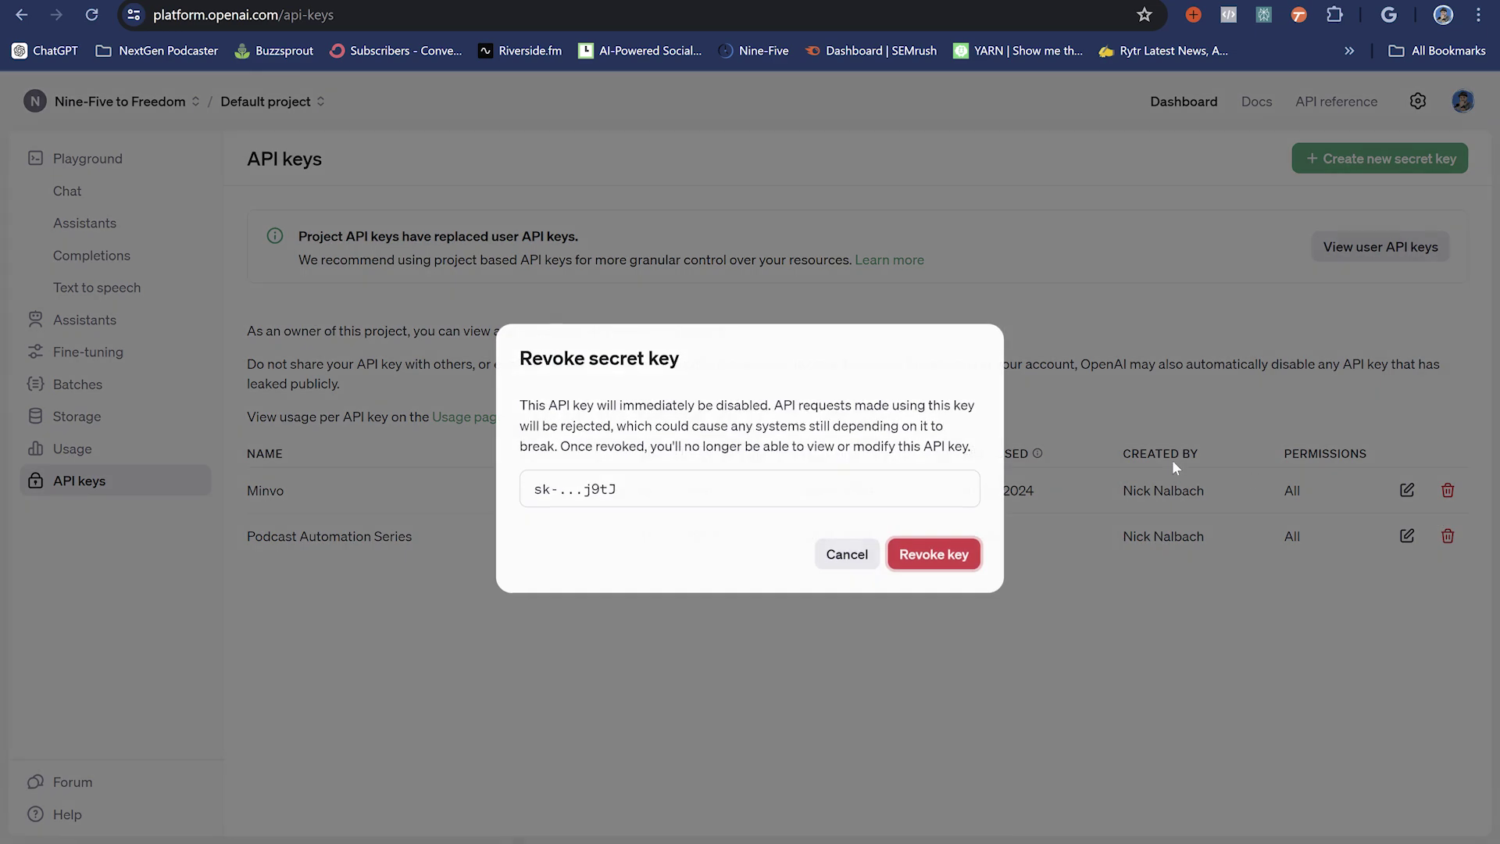
left_click(929, 554)
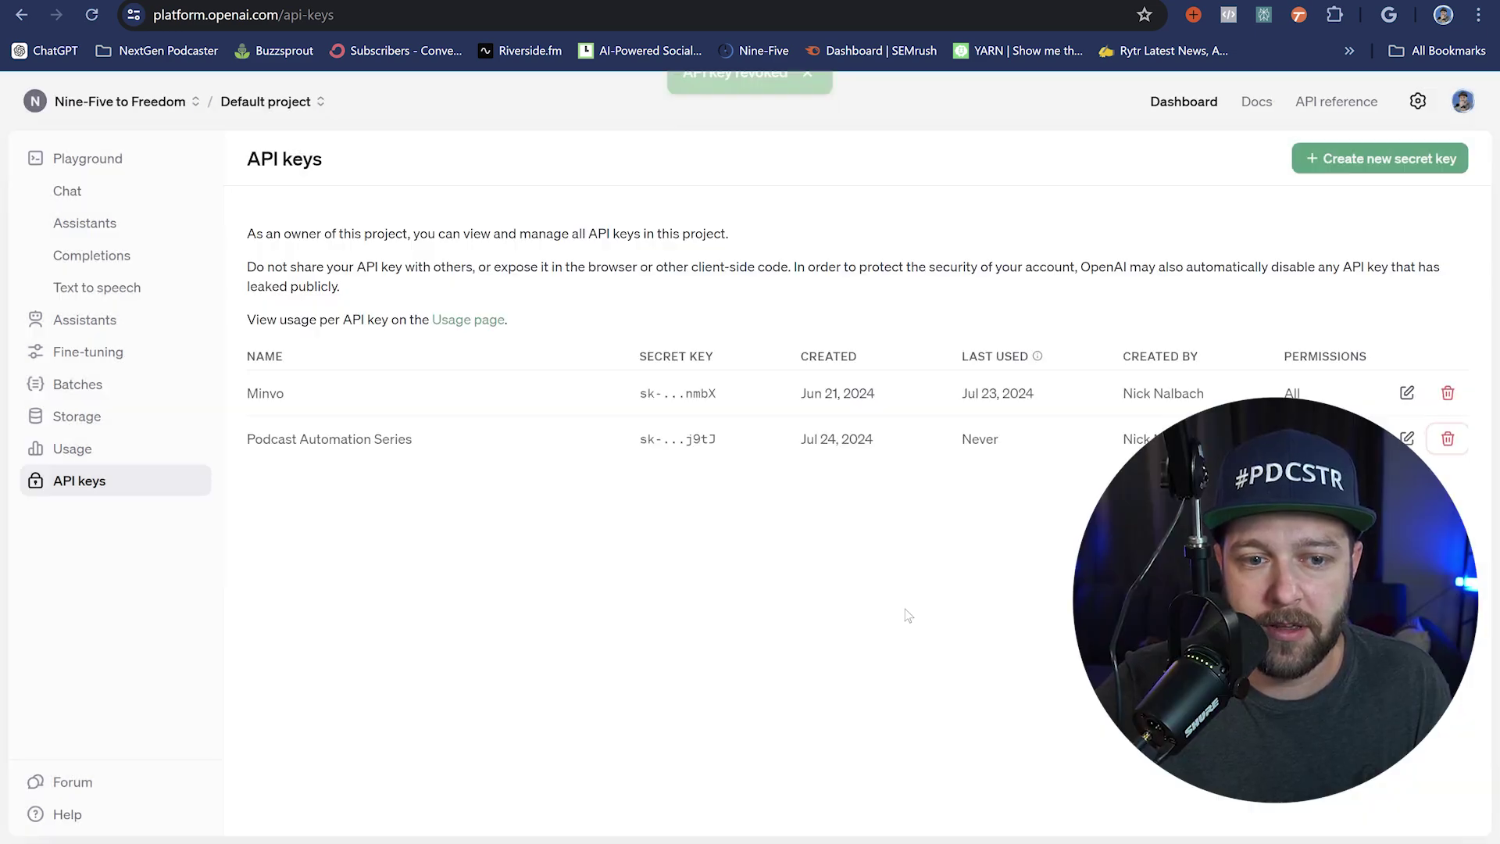
left_click(1359, 164)
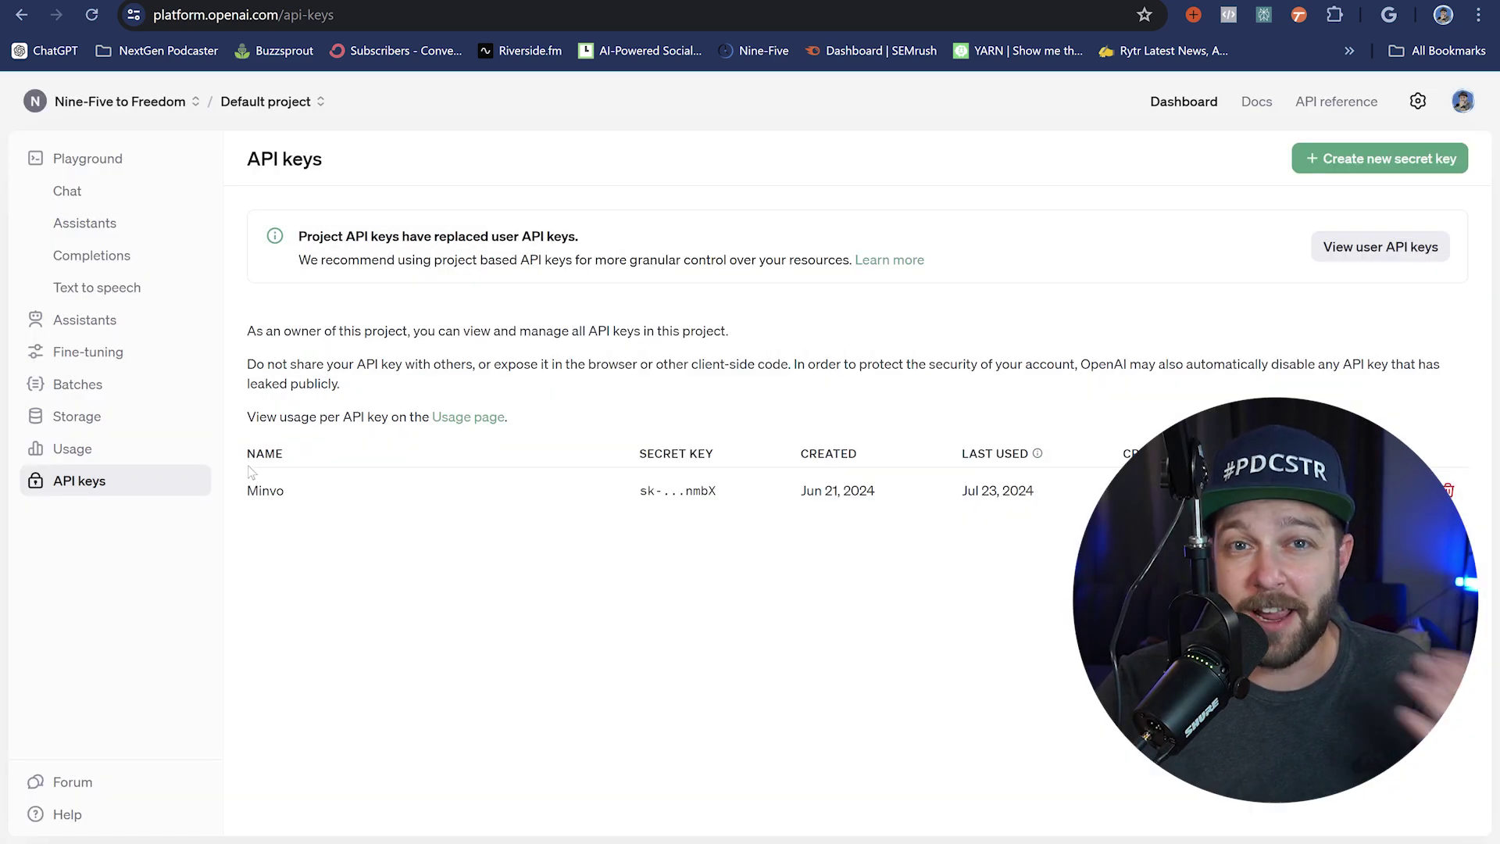
Create a new assistant and name it Podcast Titles
left_click(85, 321)
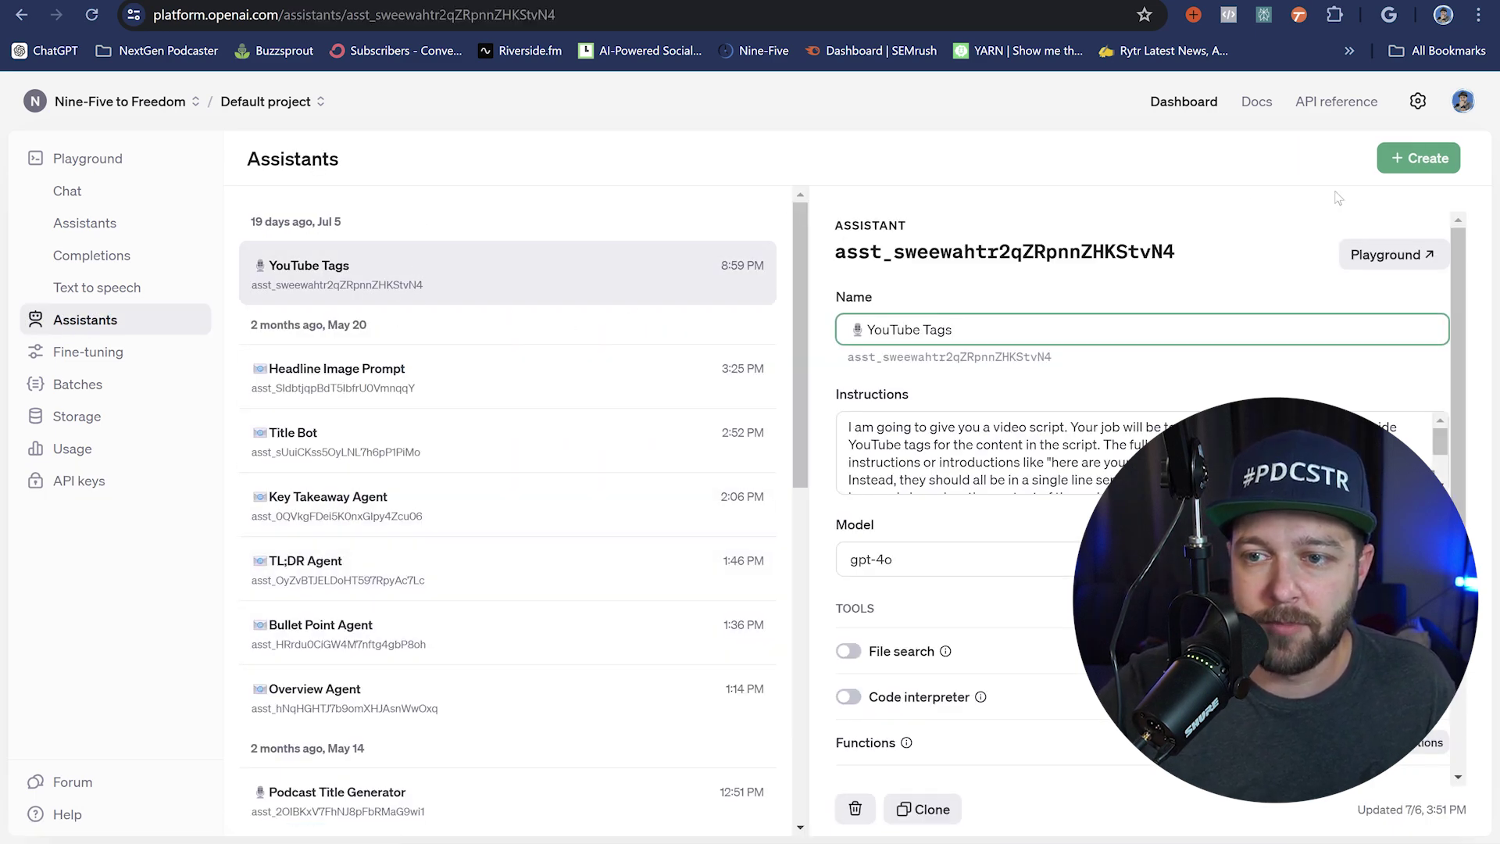
left_click(1425, 158)
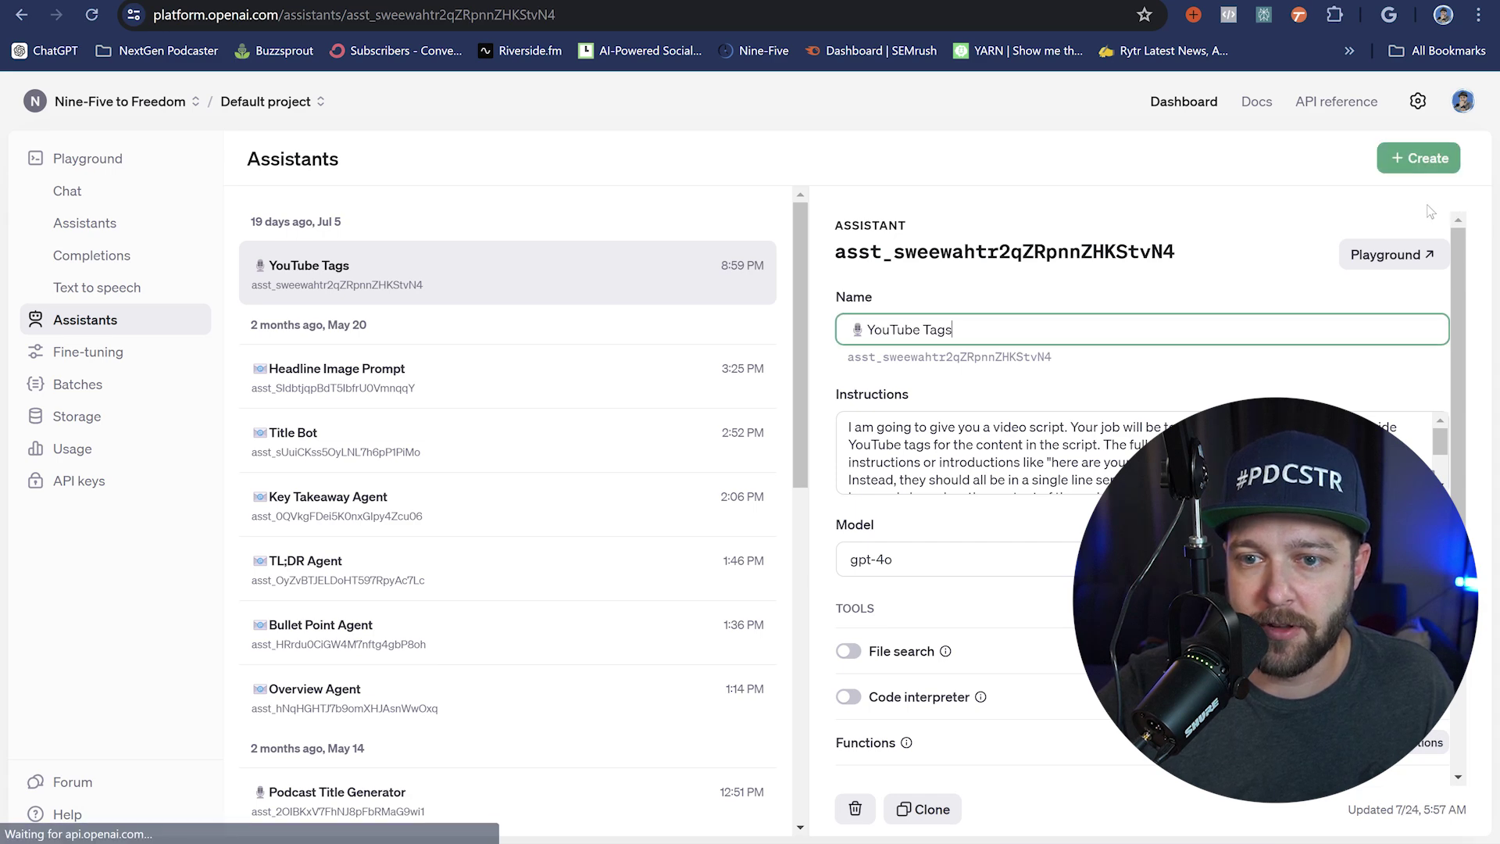
left_click(940, 329)
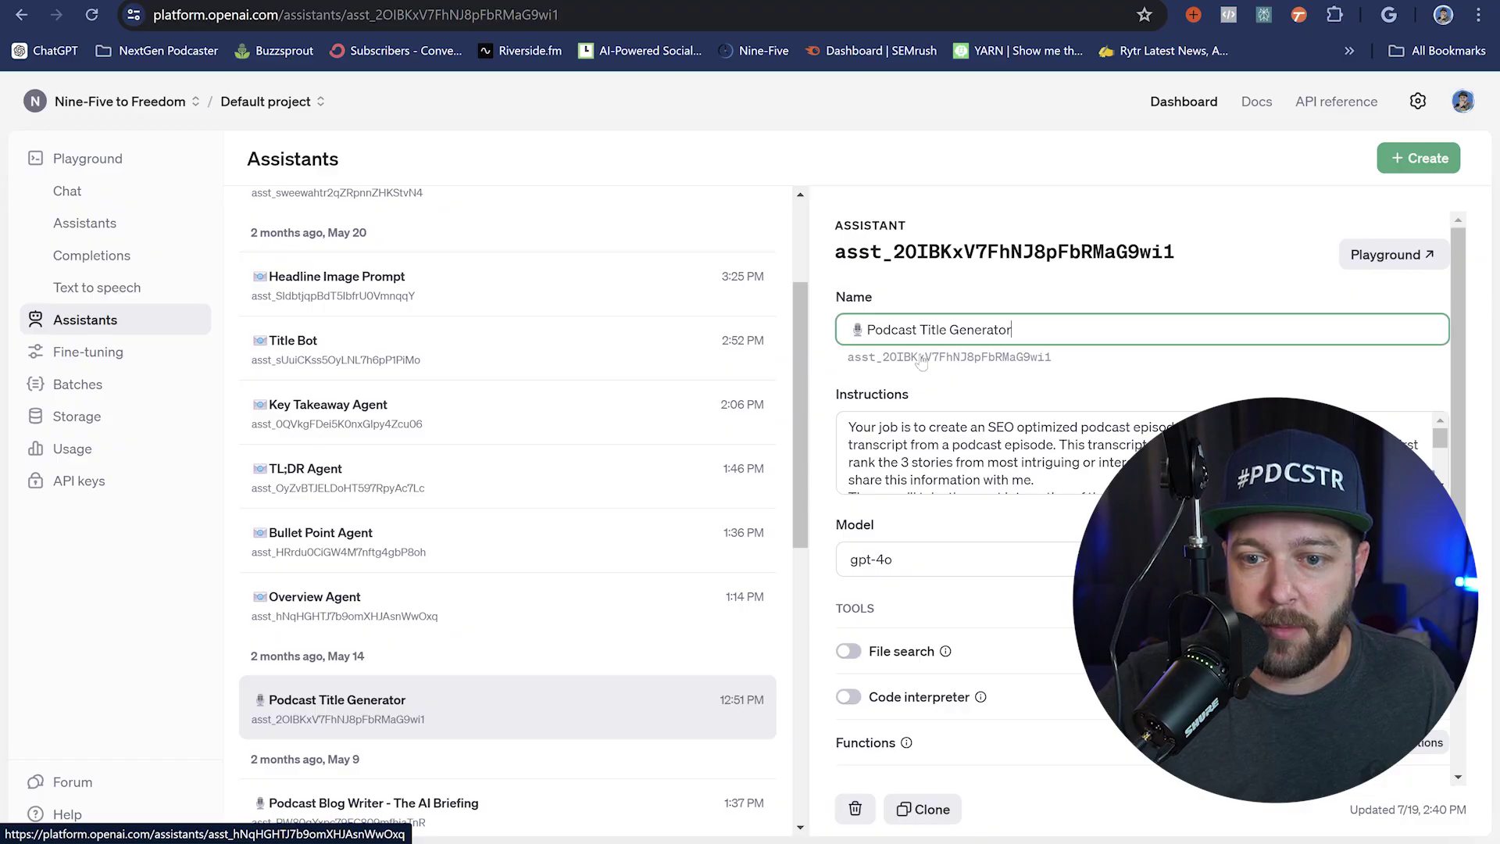
Copy all instructions from the Podcast Title Generator assistant into the Podcast Titles assistant's instructions
left_click(981, 437)
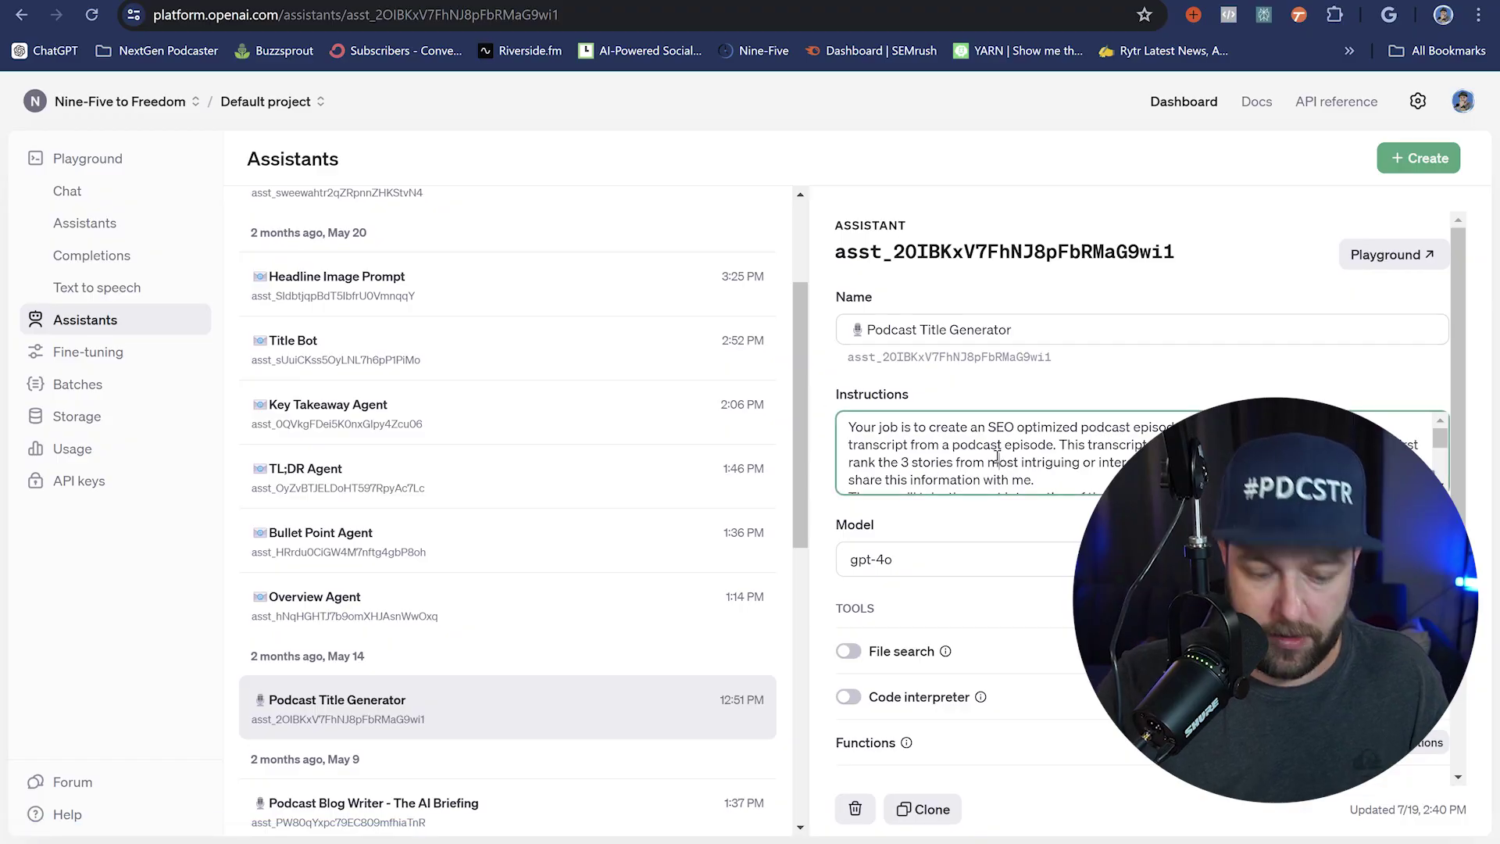
key("ctrl+a")
scroll(787, 446, "up", 3)
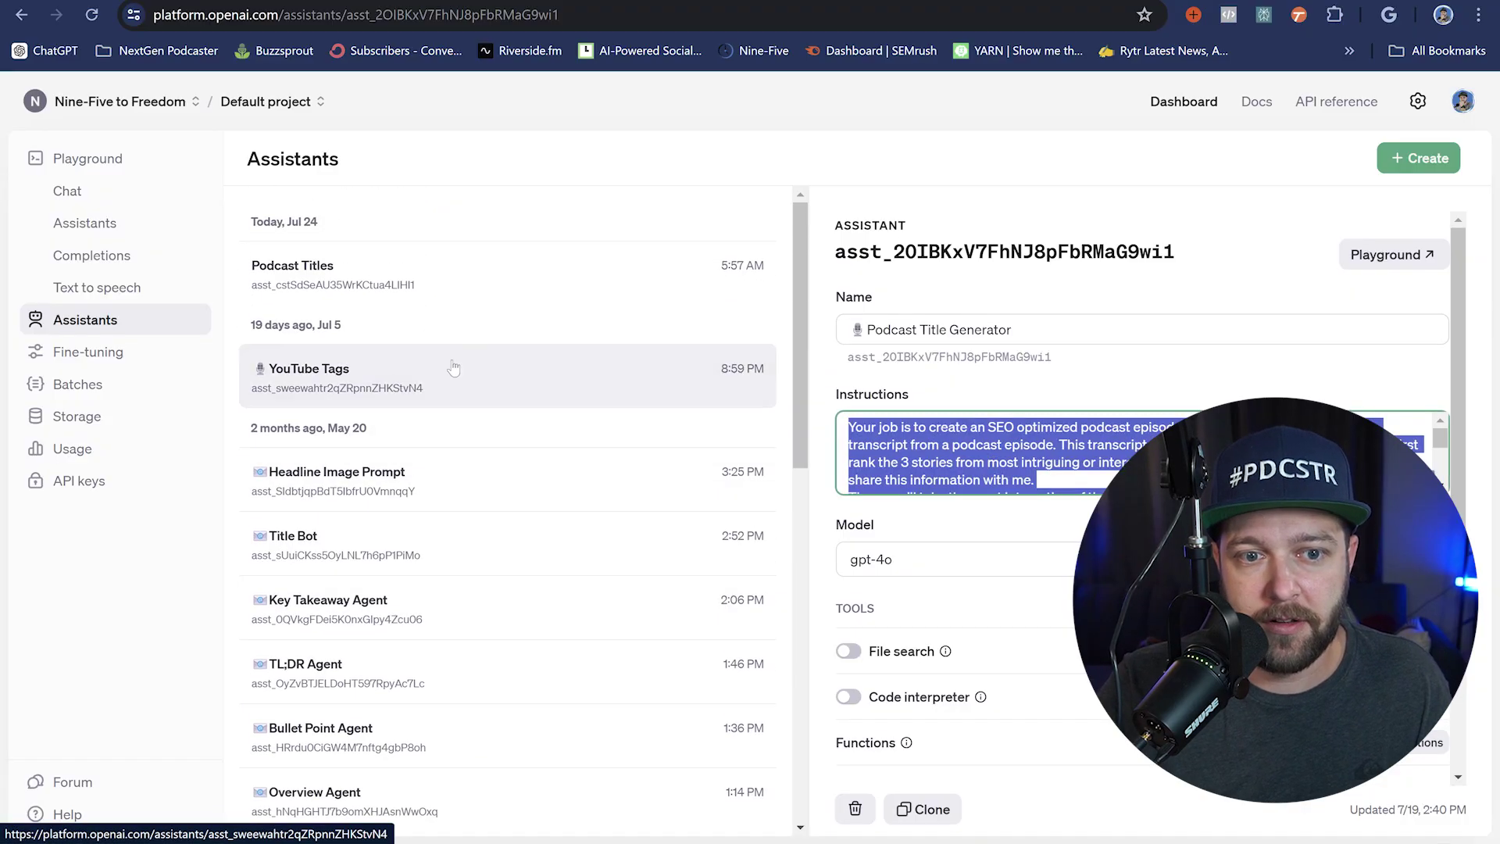
left_click(460, 297)
left_click(941, 435)
key("ctrl+v")
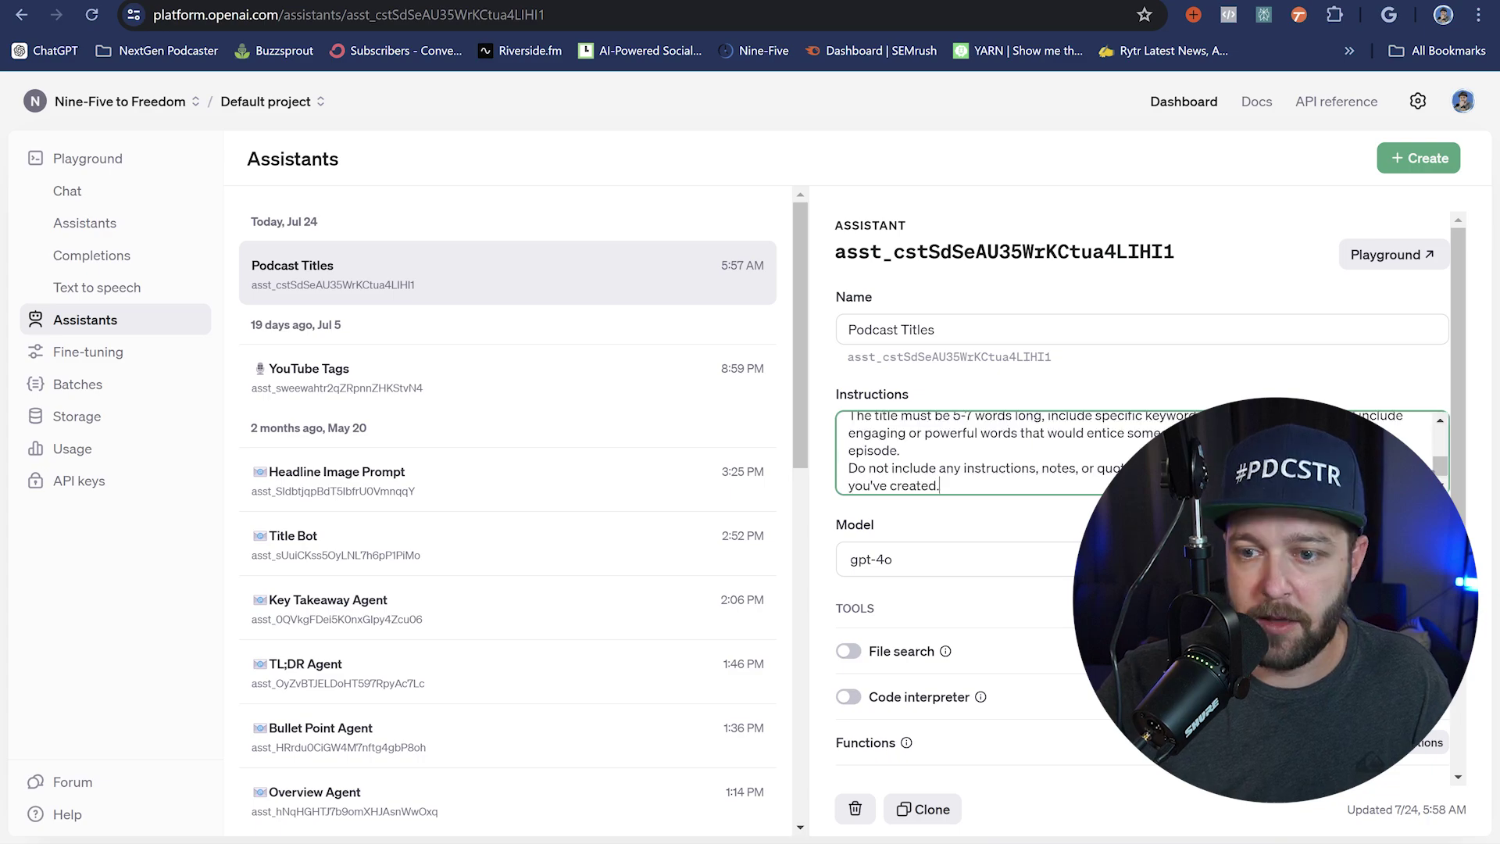
Expand the Podcast Titles instructions and read through the rules on story ranking, title length and output format
left_click(1434, 475)
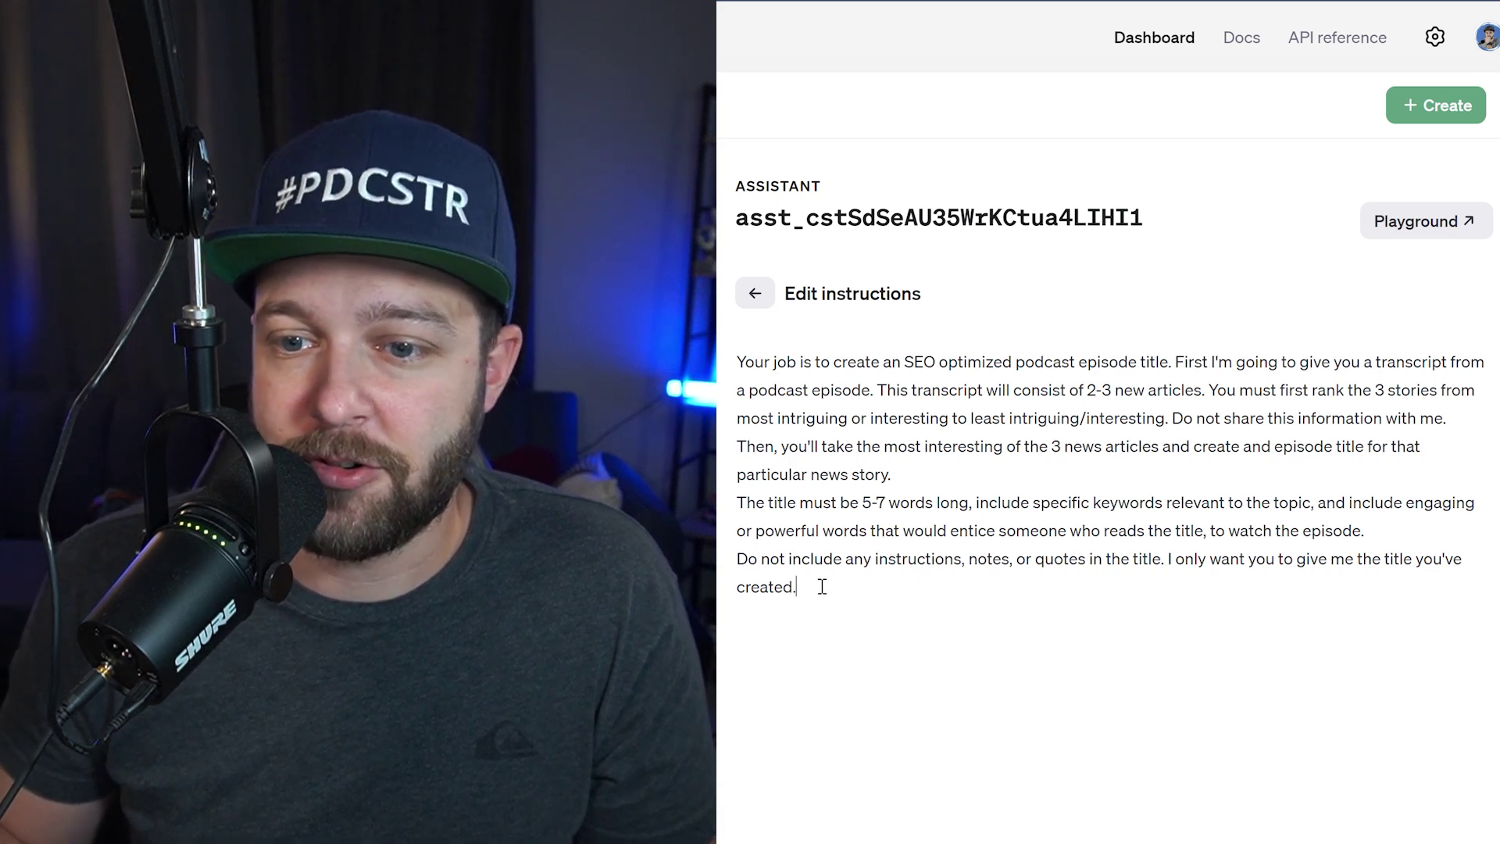
left_click_drag(822, 586, 804, 559)
left_click(959, 603)
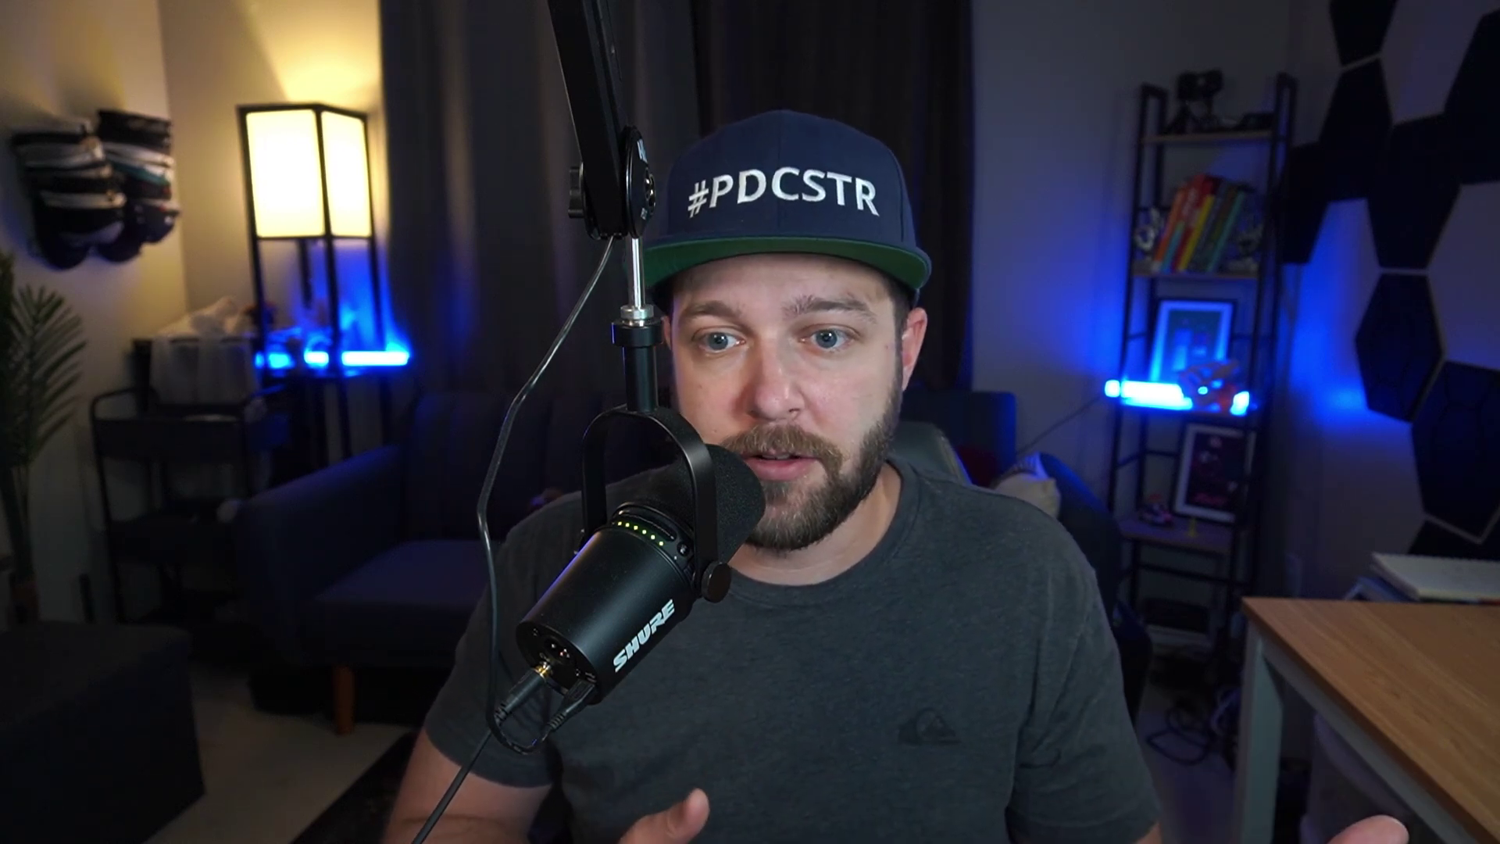
left_click_drag(1237, 396, 1033, 460)
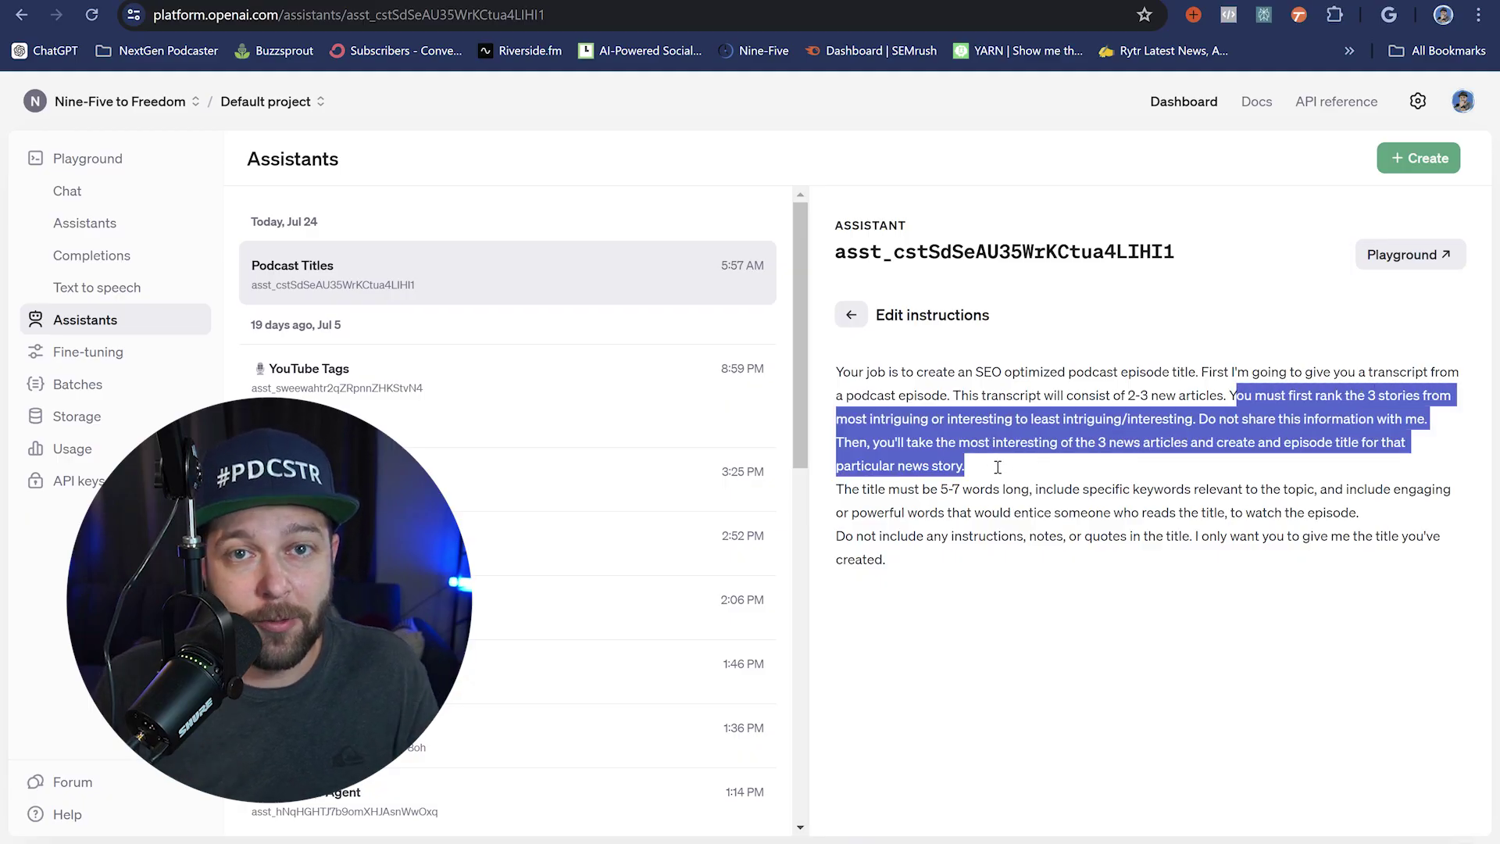
left_click(851, 316)
Select gpt-4o from the full model list for the Podcast Titles assistant, and review its tools and model configuration
scroll(995, 332, "down", 1)
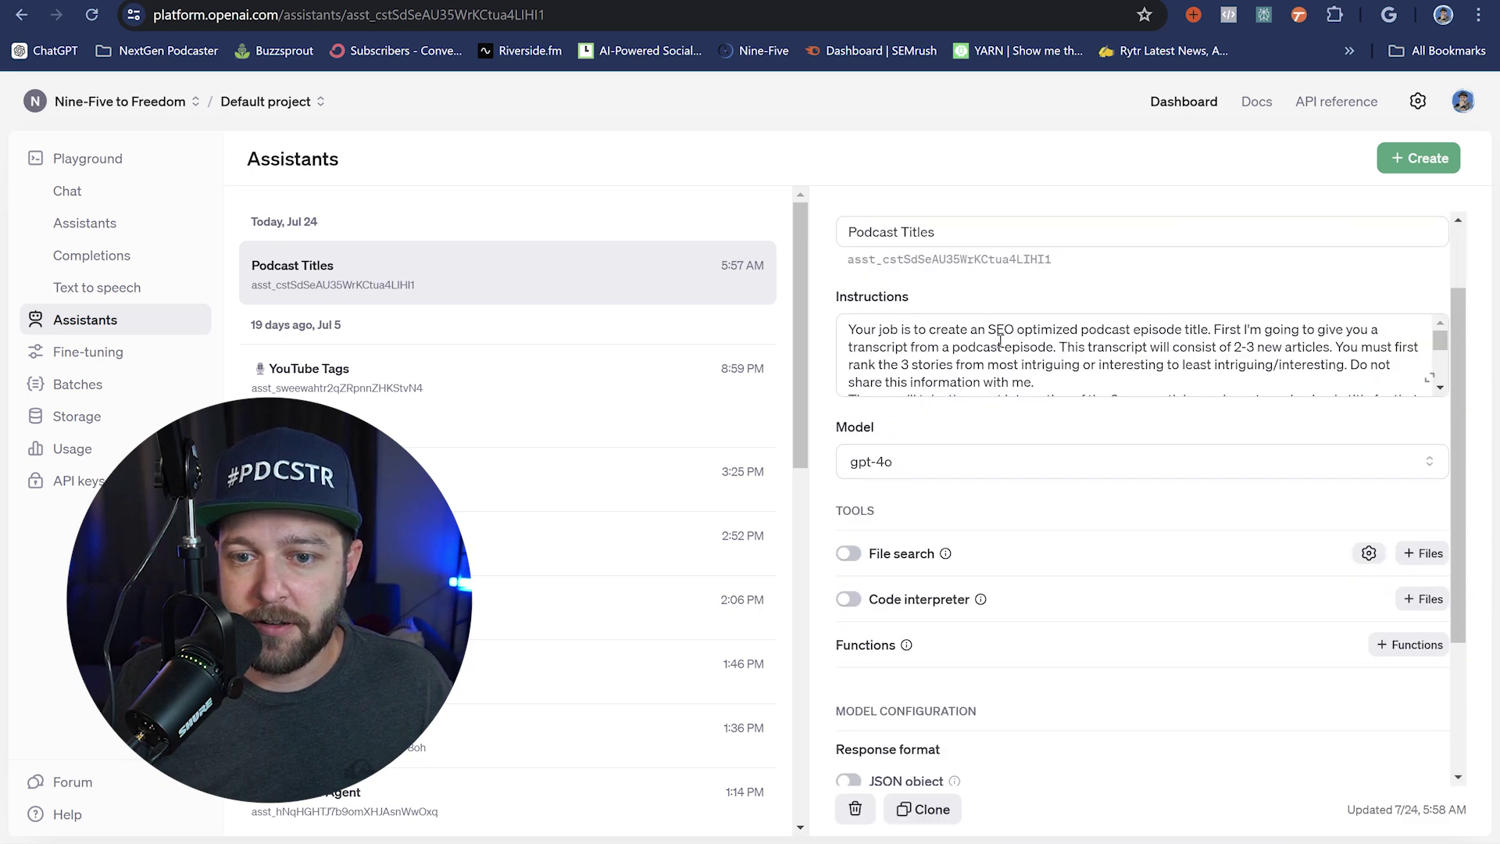
left_click(998, 462)
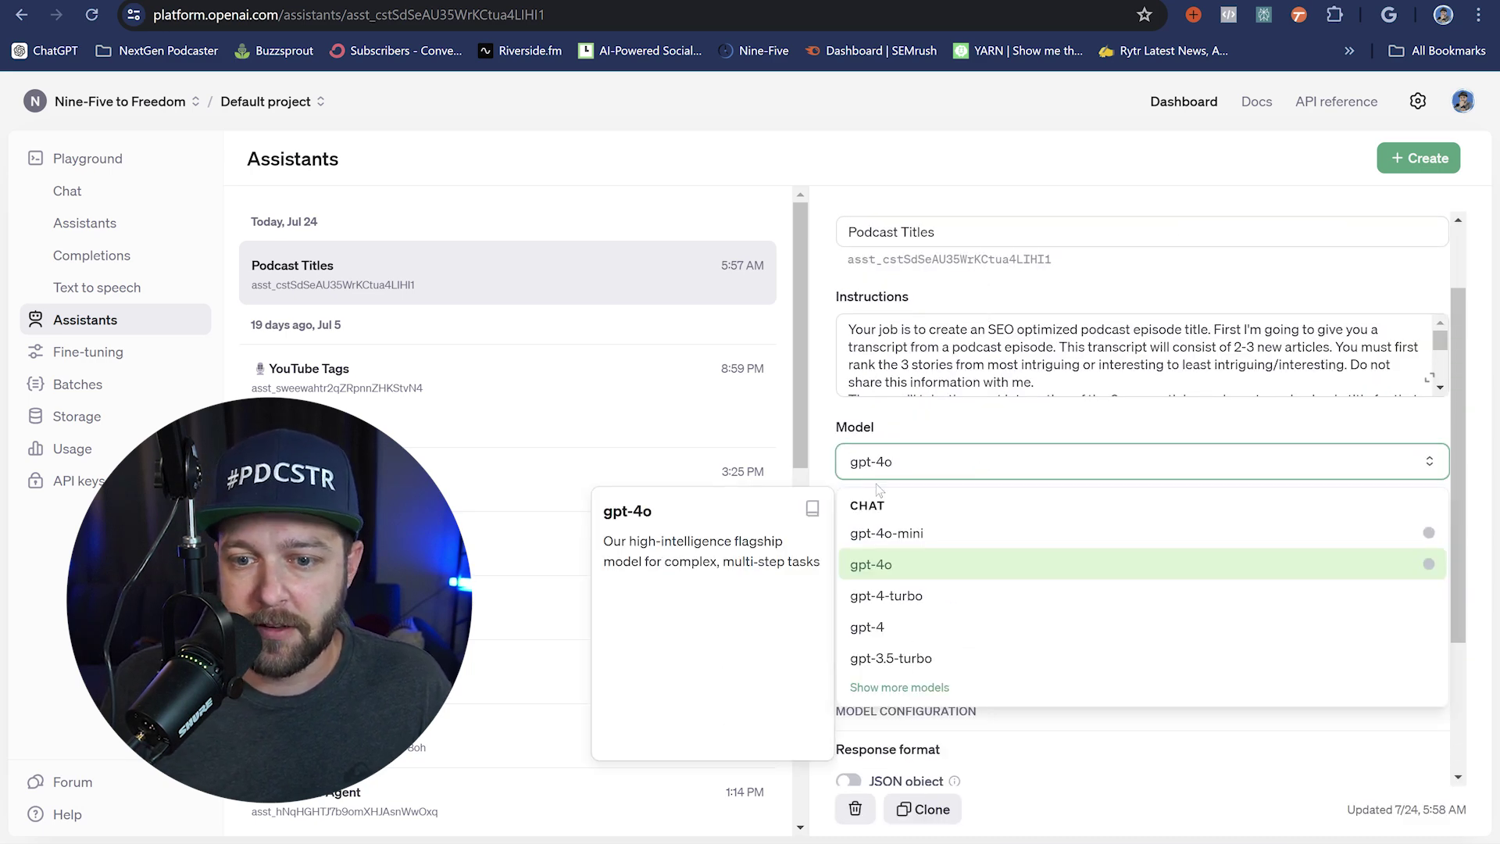
left_click(898, 687)
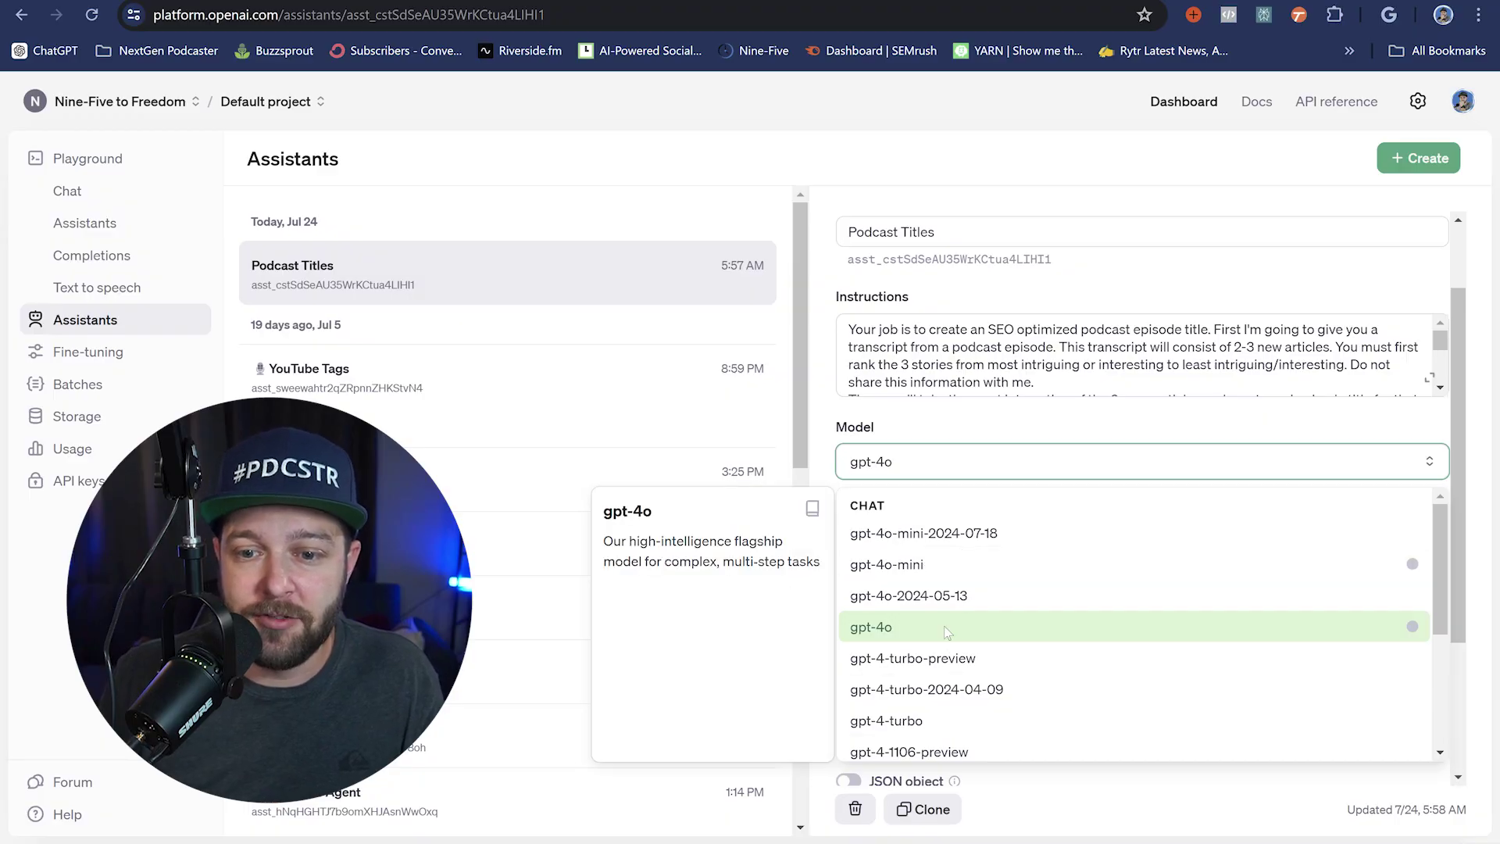
left_click(937, 628)
scroll(974, 397, "down", 1)
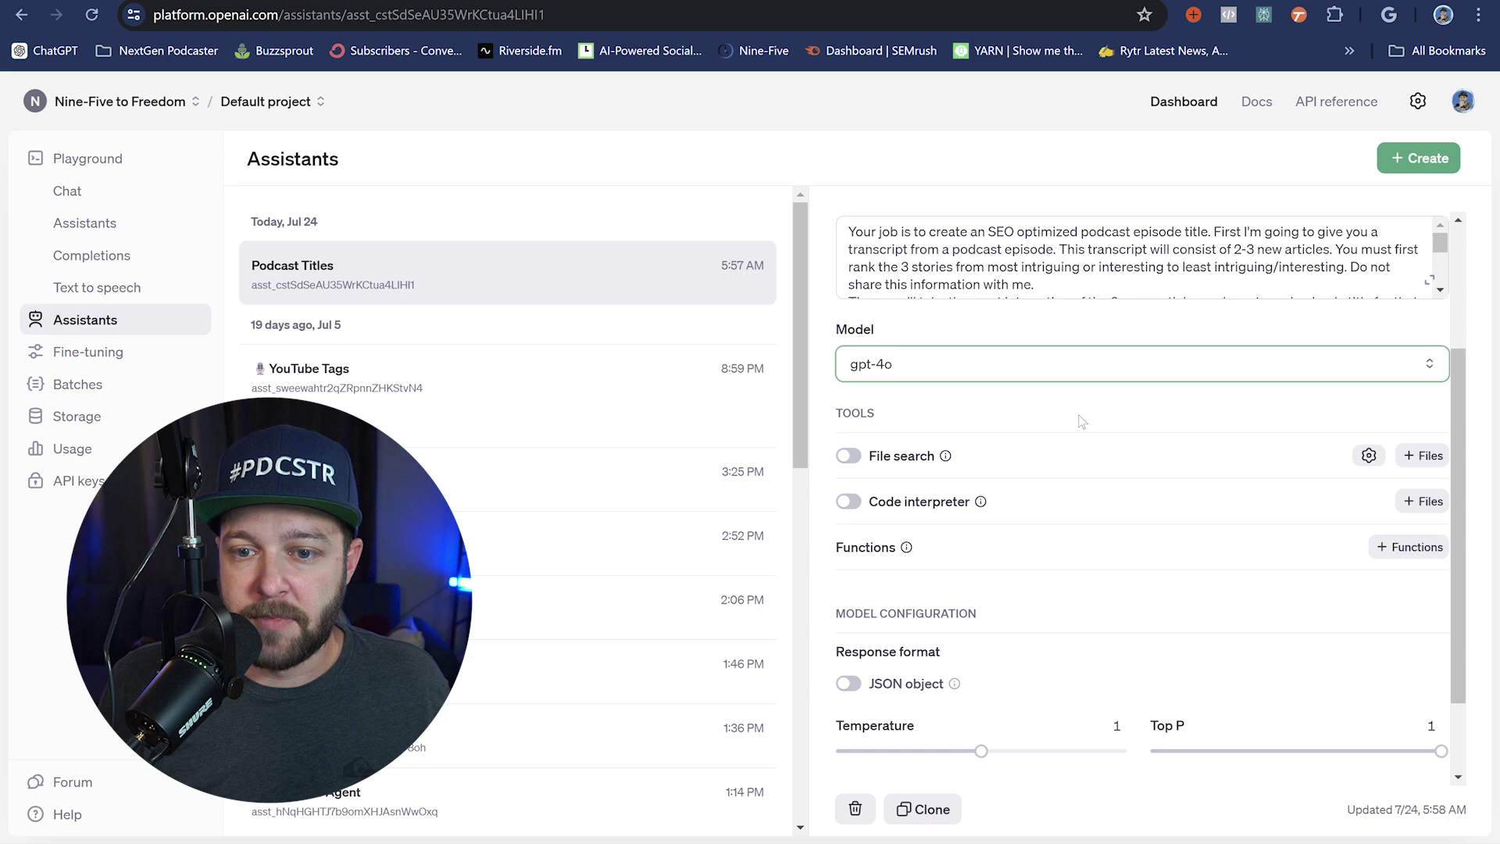
mouse_move(946, 457)
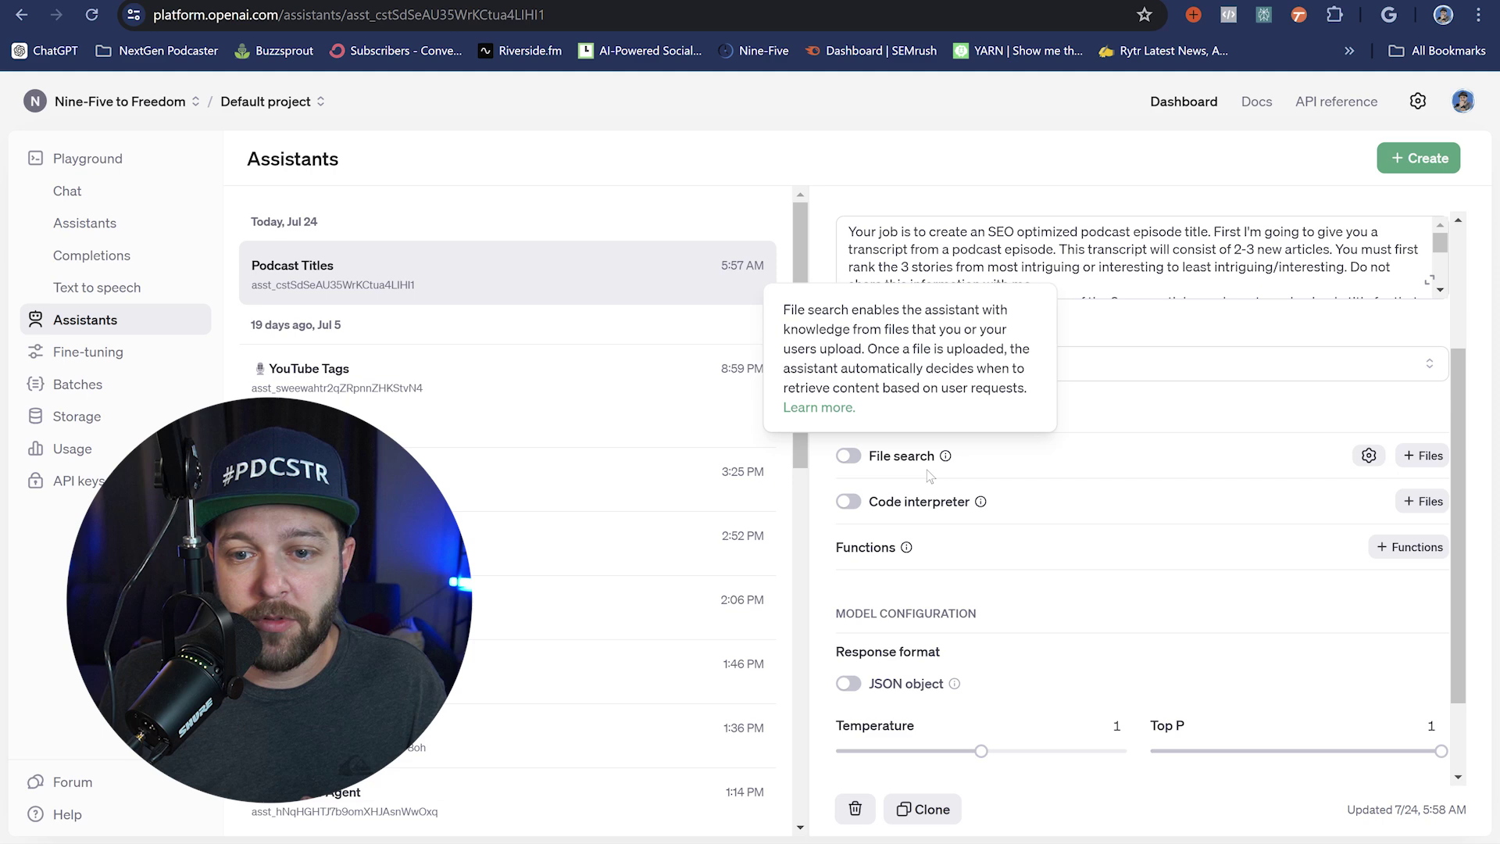
mouse_move(954, 504)
scroll(1118, 491, "down", 1)
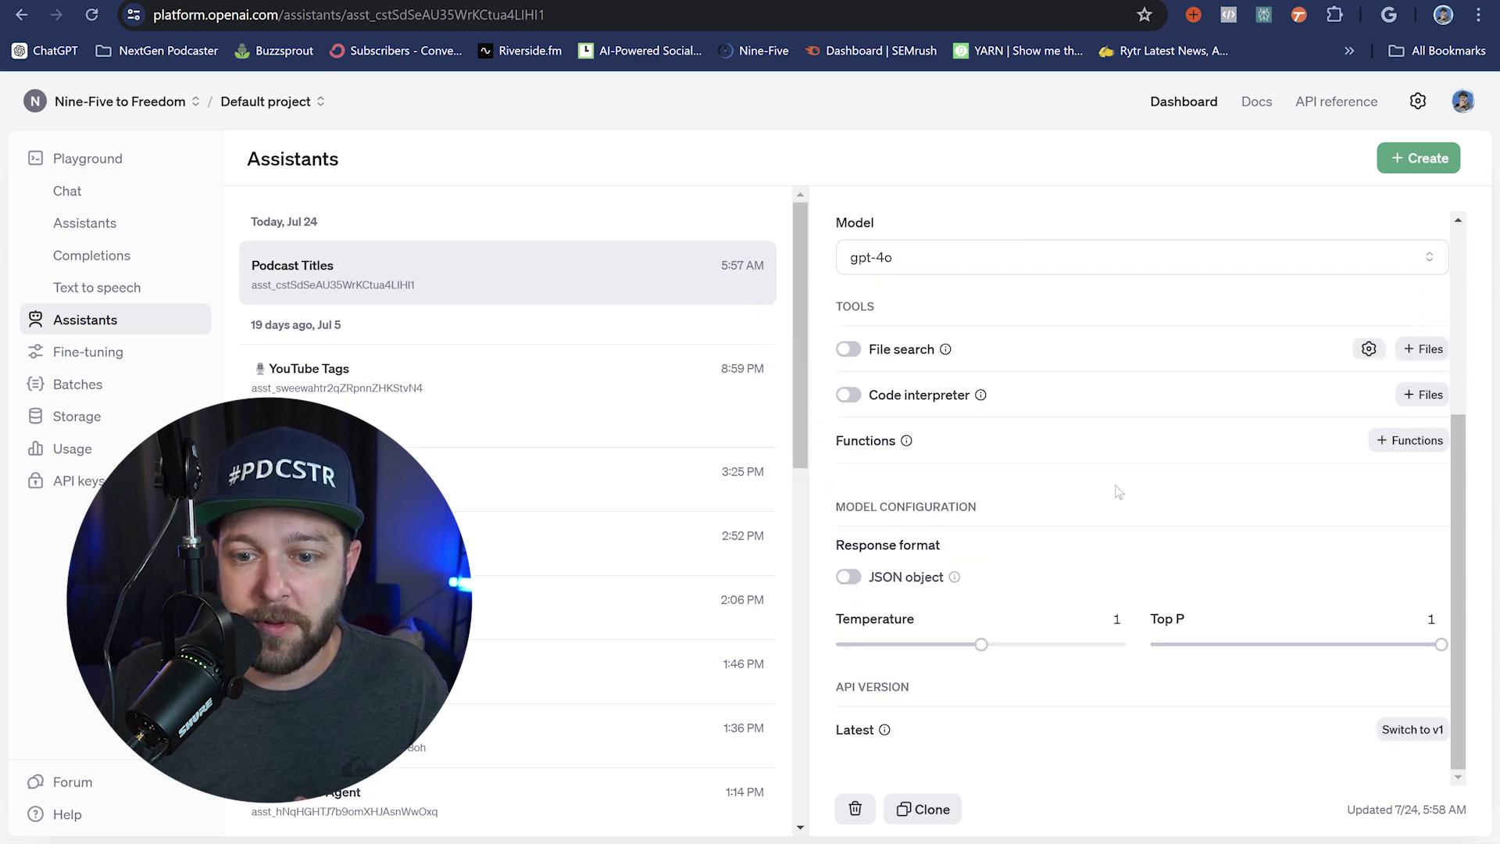
scroll(1150, 477, "up", 3)
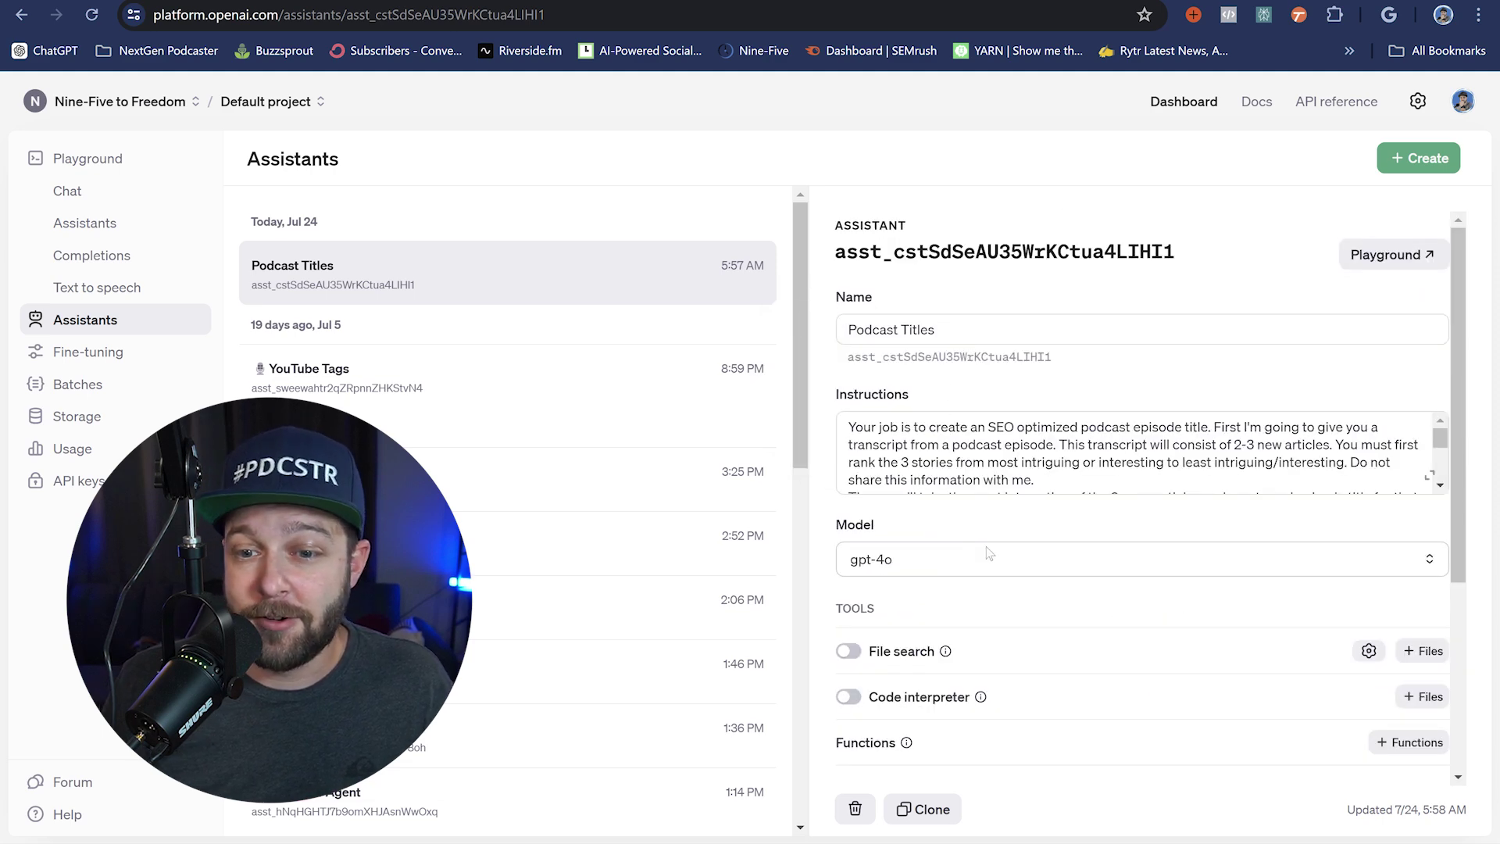
Open the Podcast Titles assistant in the Playground and run it on the pasted AI Briefing episode transcript
left_click(1394, 256)
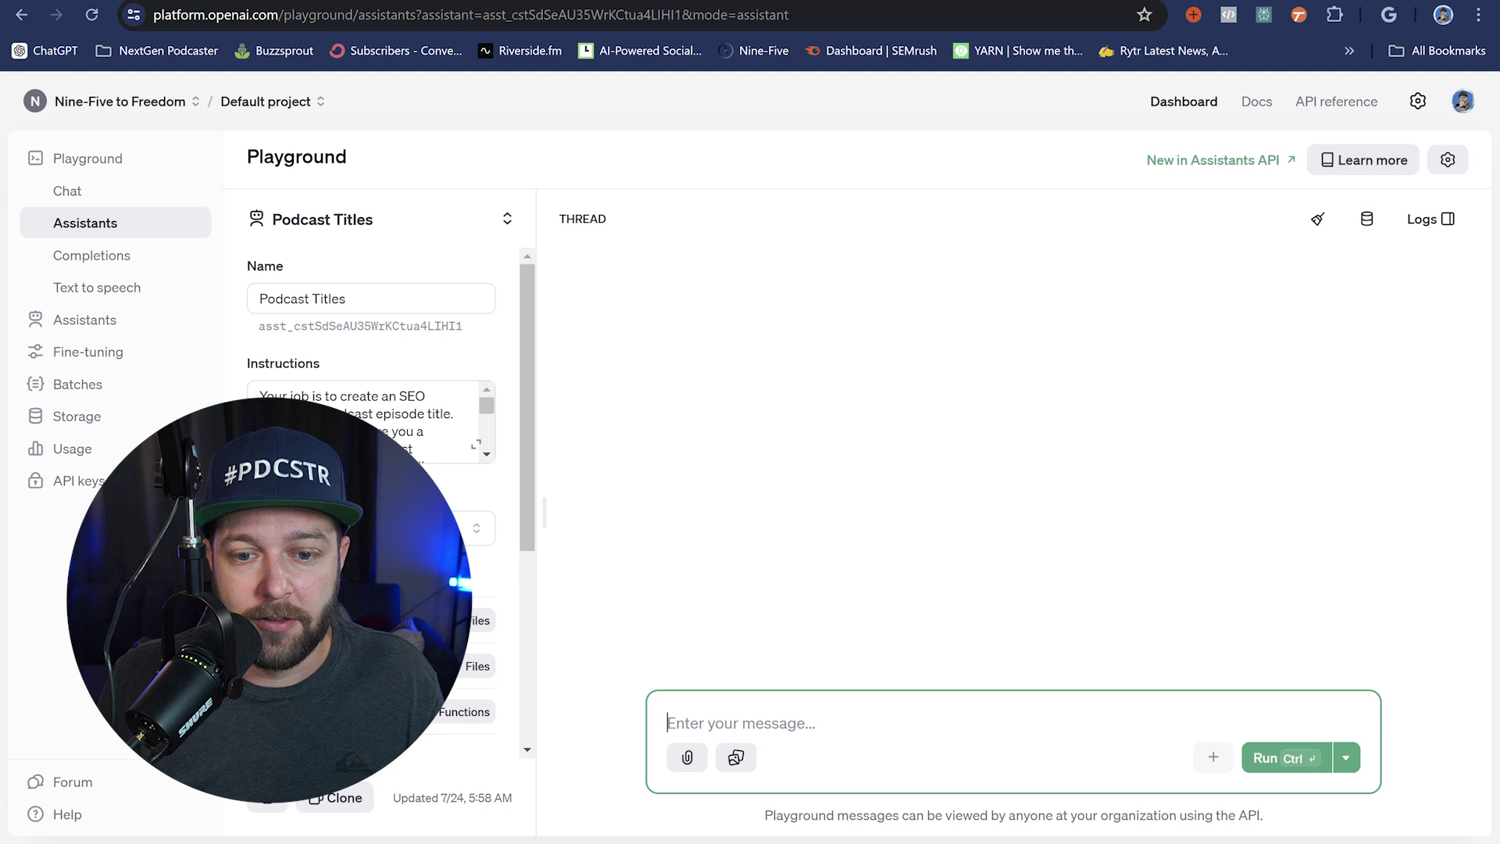
key("ctrl+v")
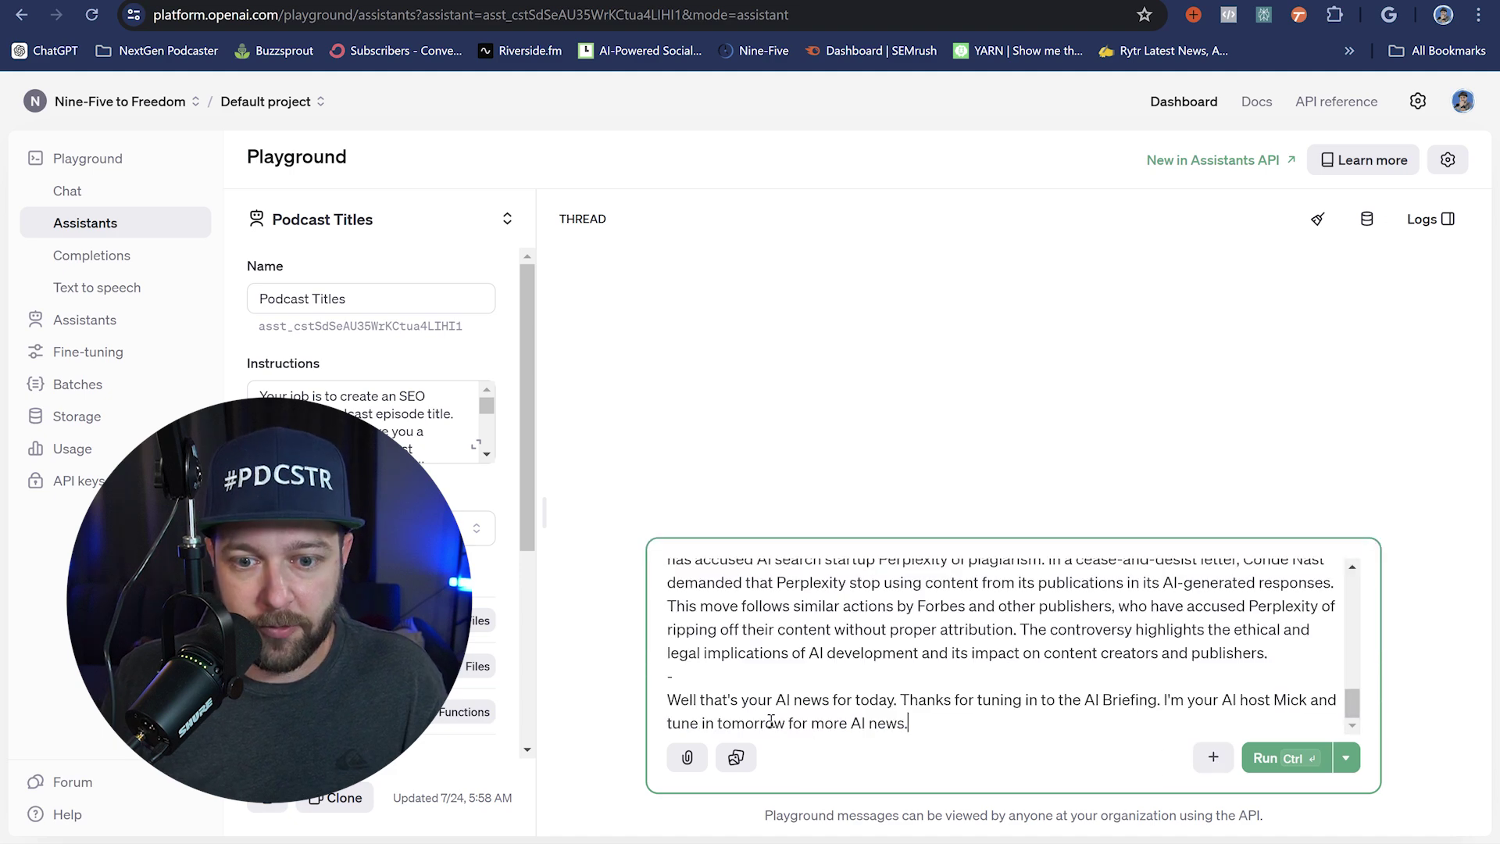
scroll(778, 718, "up", 15)
scroll(748, 619, "down", 15)
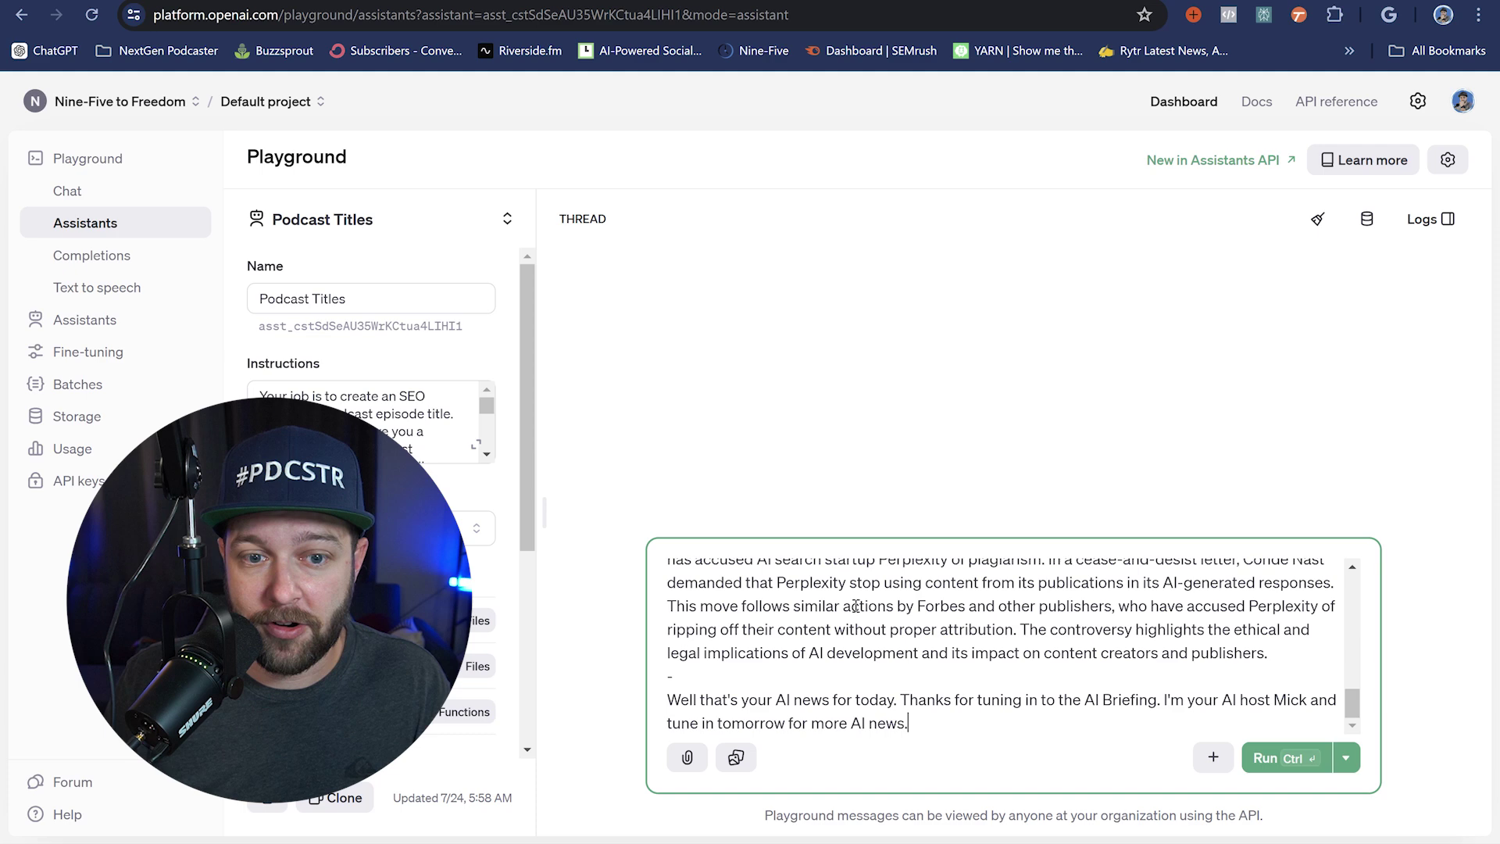
left_click_drag(260, 396, 441, 421)
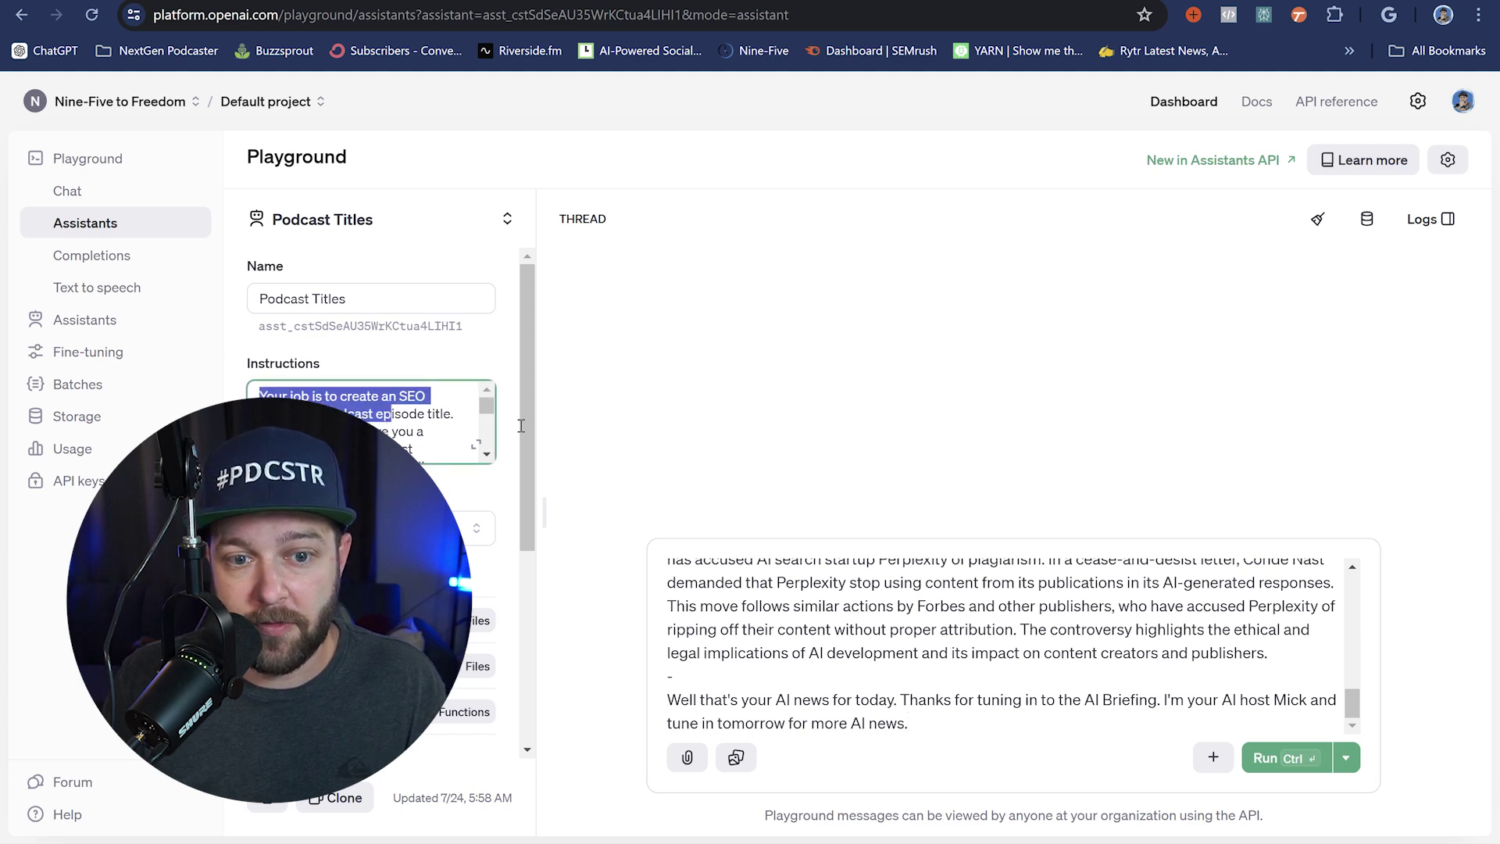
left_click(1270, 758)
Compare the title generated by the assistant with the news stories in the submitted transcript
left_click_drag(1024, 629, 657, 628)
scroll(846, 622, "up", 5)
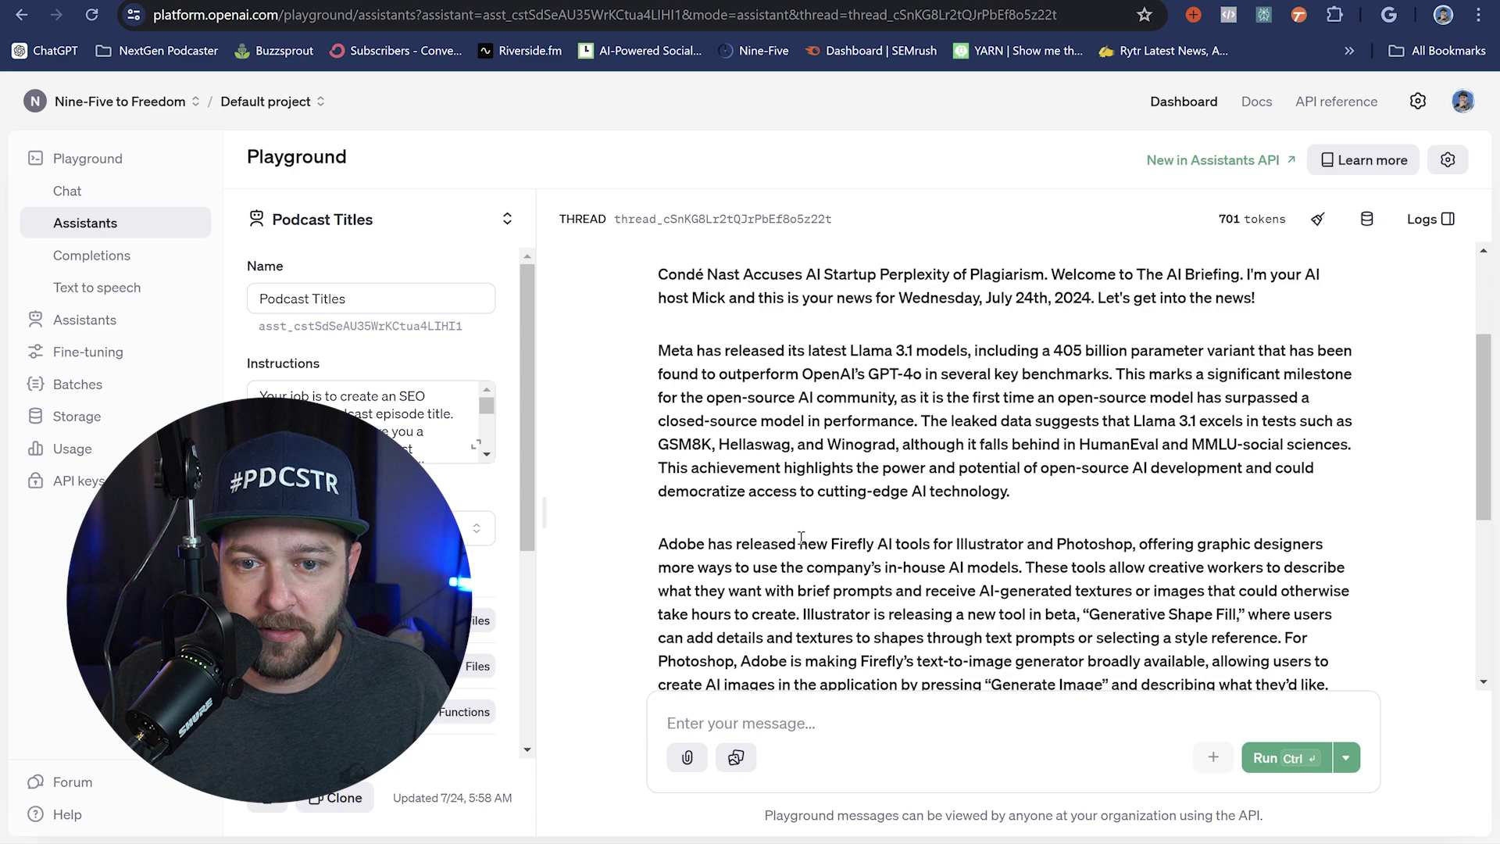
left_click_drag(1009, 516, 1049, 486)
scroll(704, 440, "down", 3)
scroll(680, 477, "down", 3)
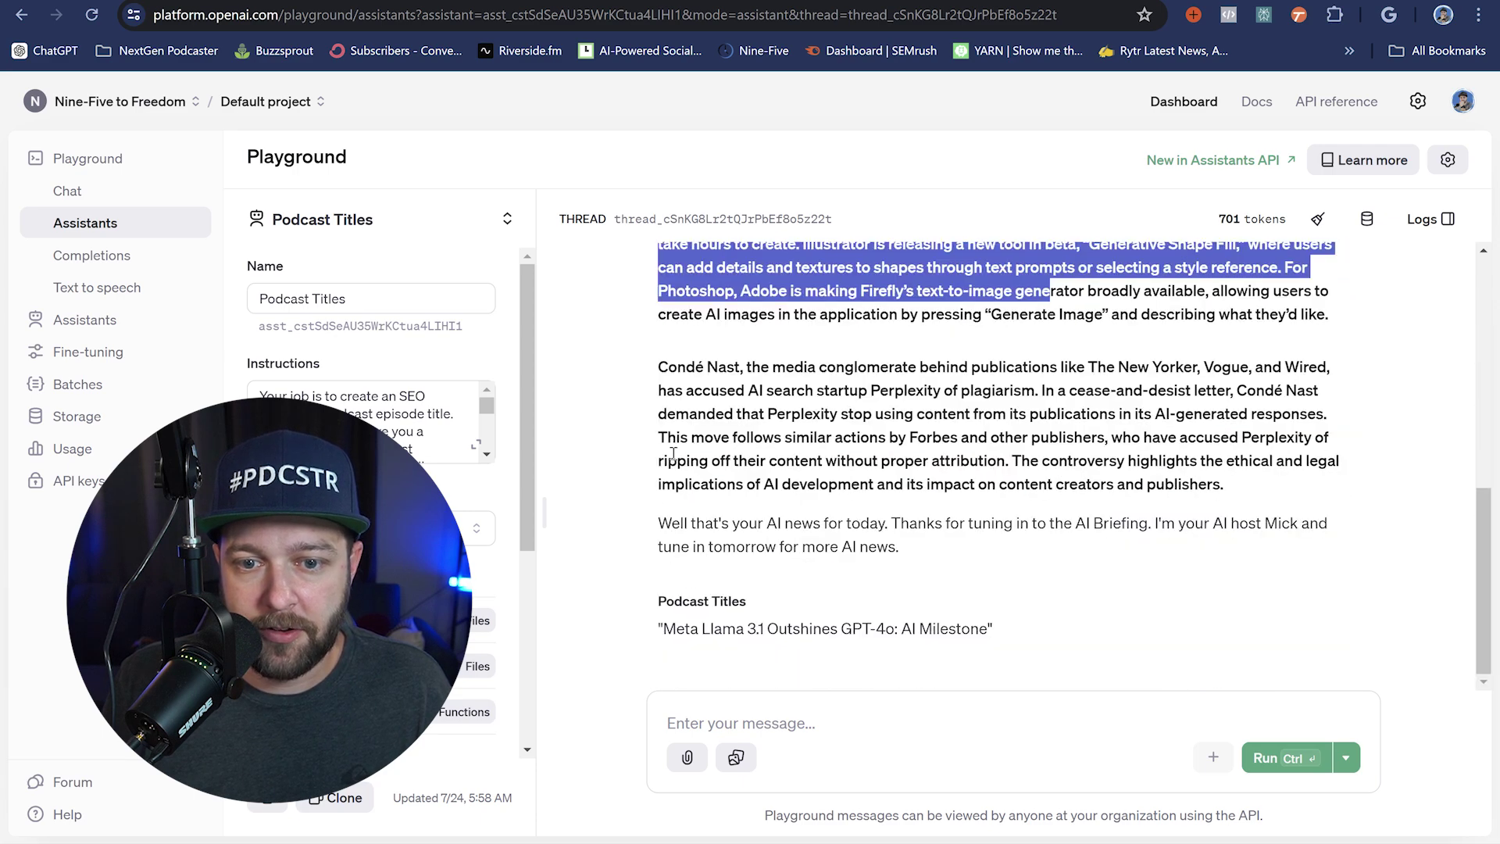
Check the generated episode title against the Condé Nast and Meta Llama 3.1 stories in the transcript
left_click_drag(652, 367, 1223, 484)
scroll(929, 516, "up", 4)
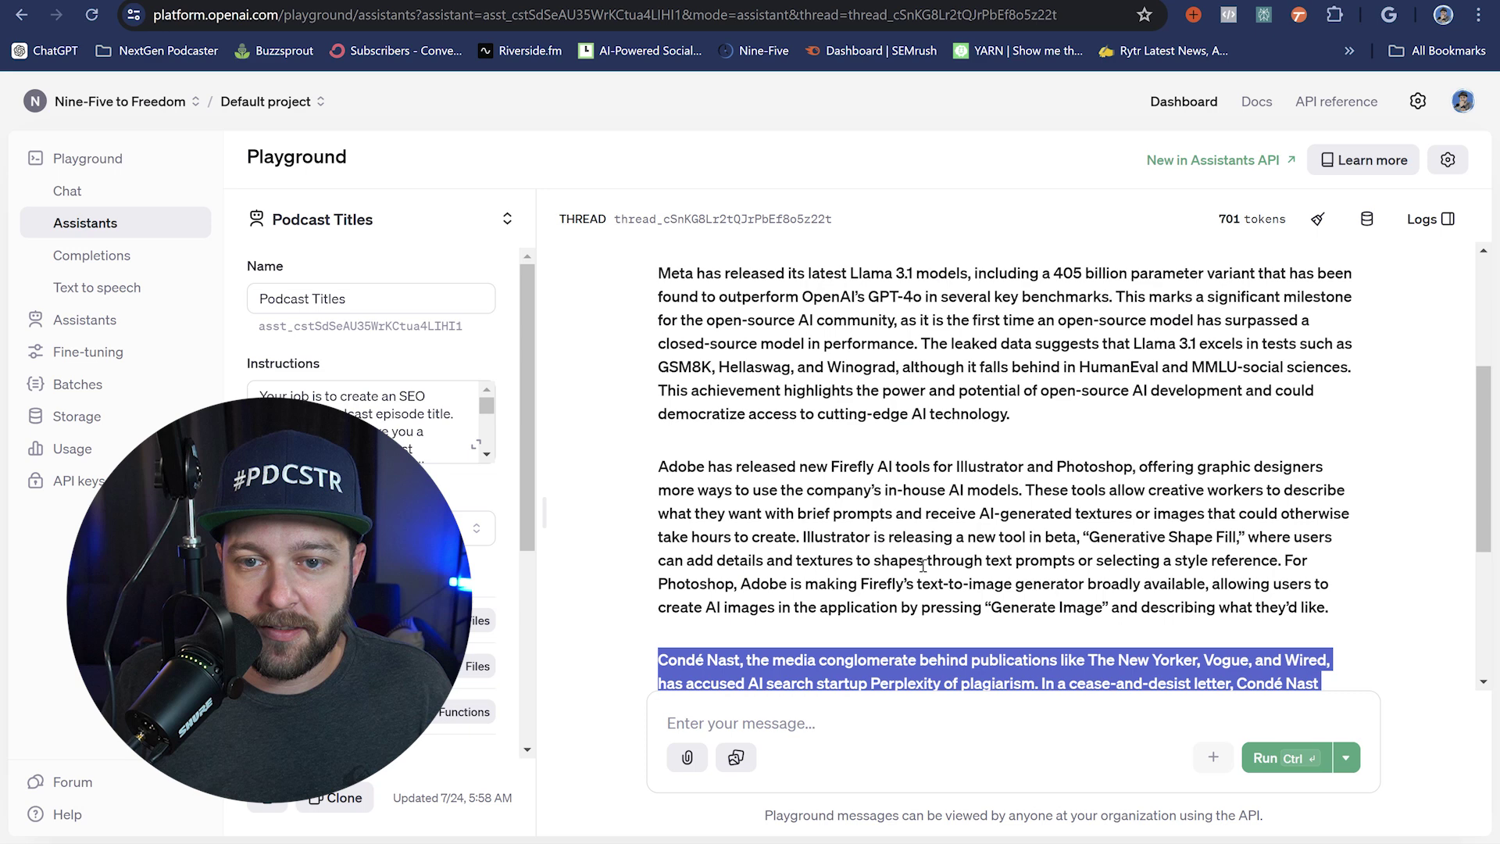
left_click_drag(654, 272, 1045, 422)
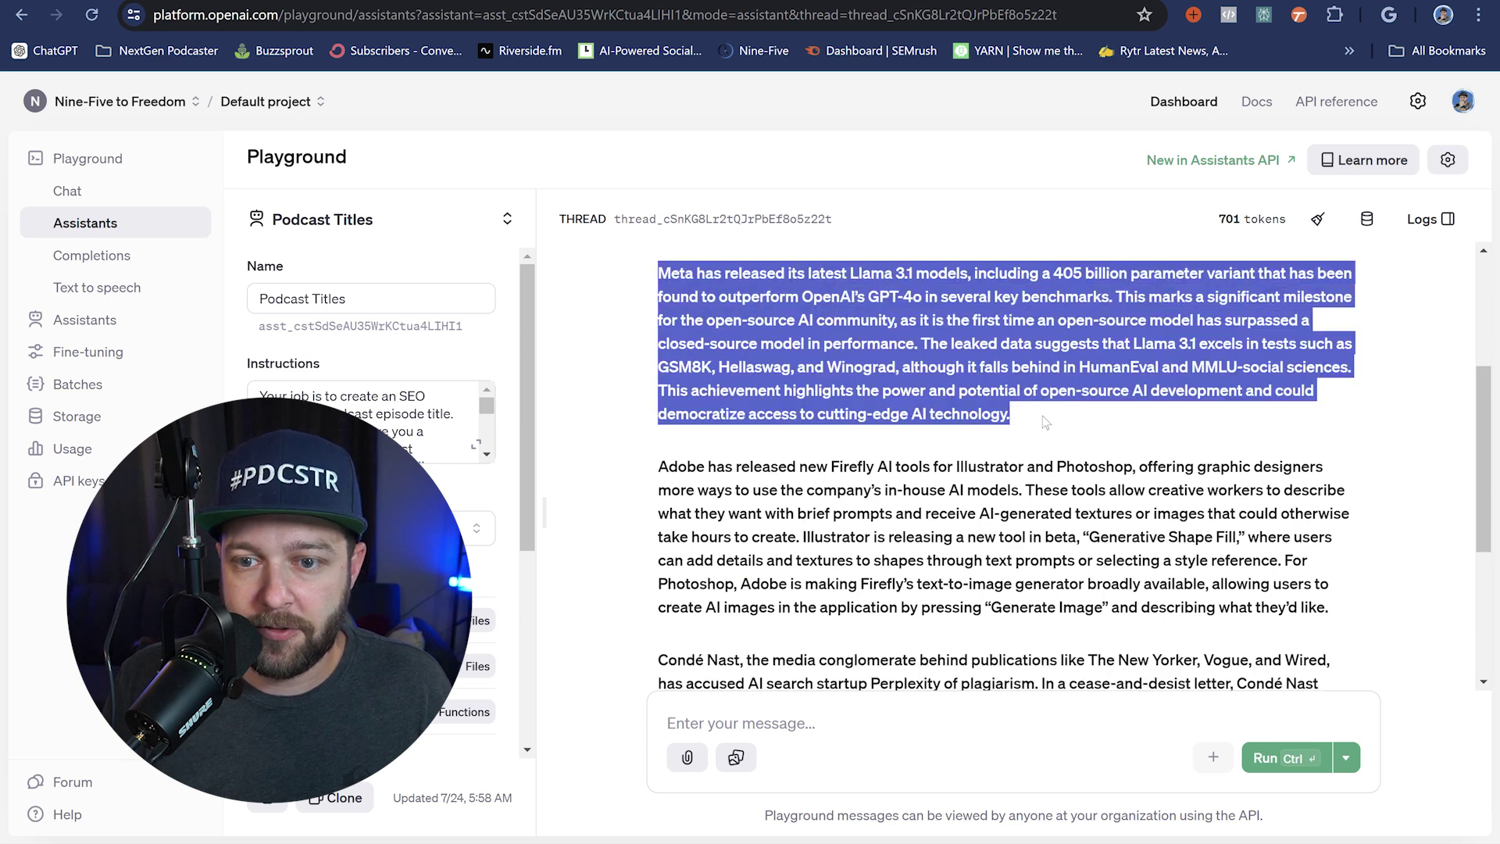
scroll(976, 547, "down", 4)
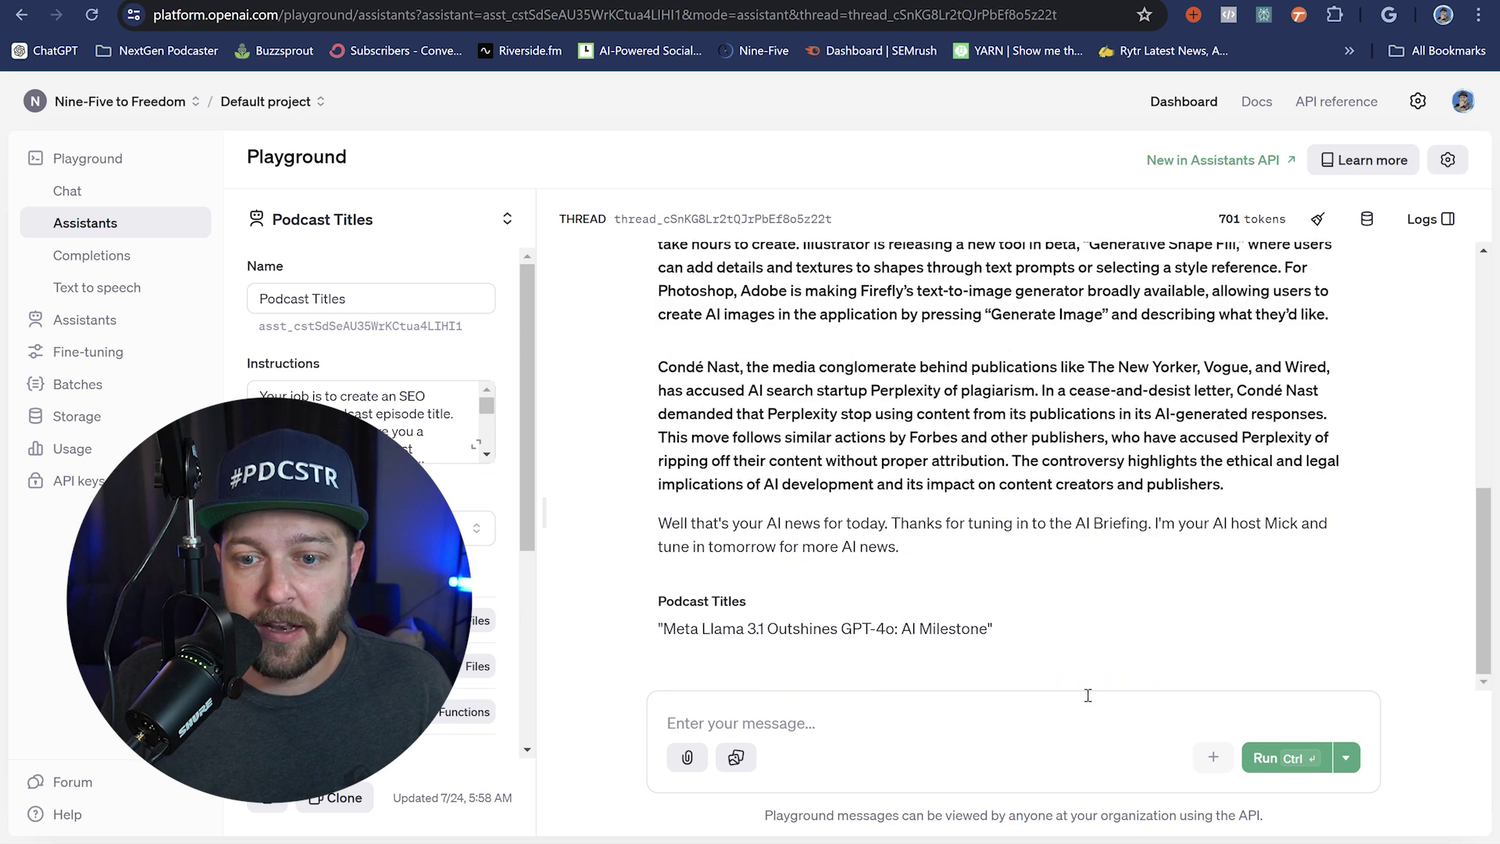
left_click_drag(989, 628, 650, 629)
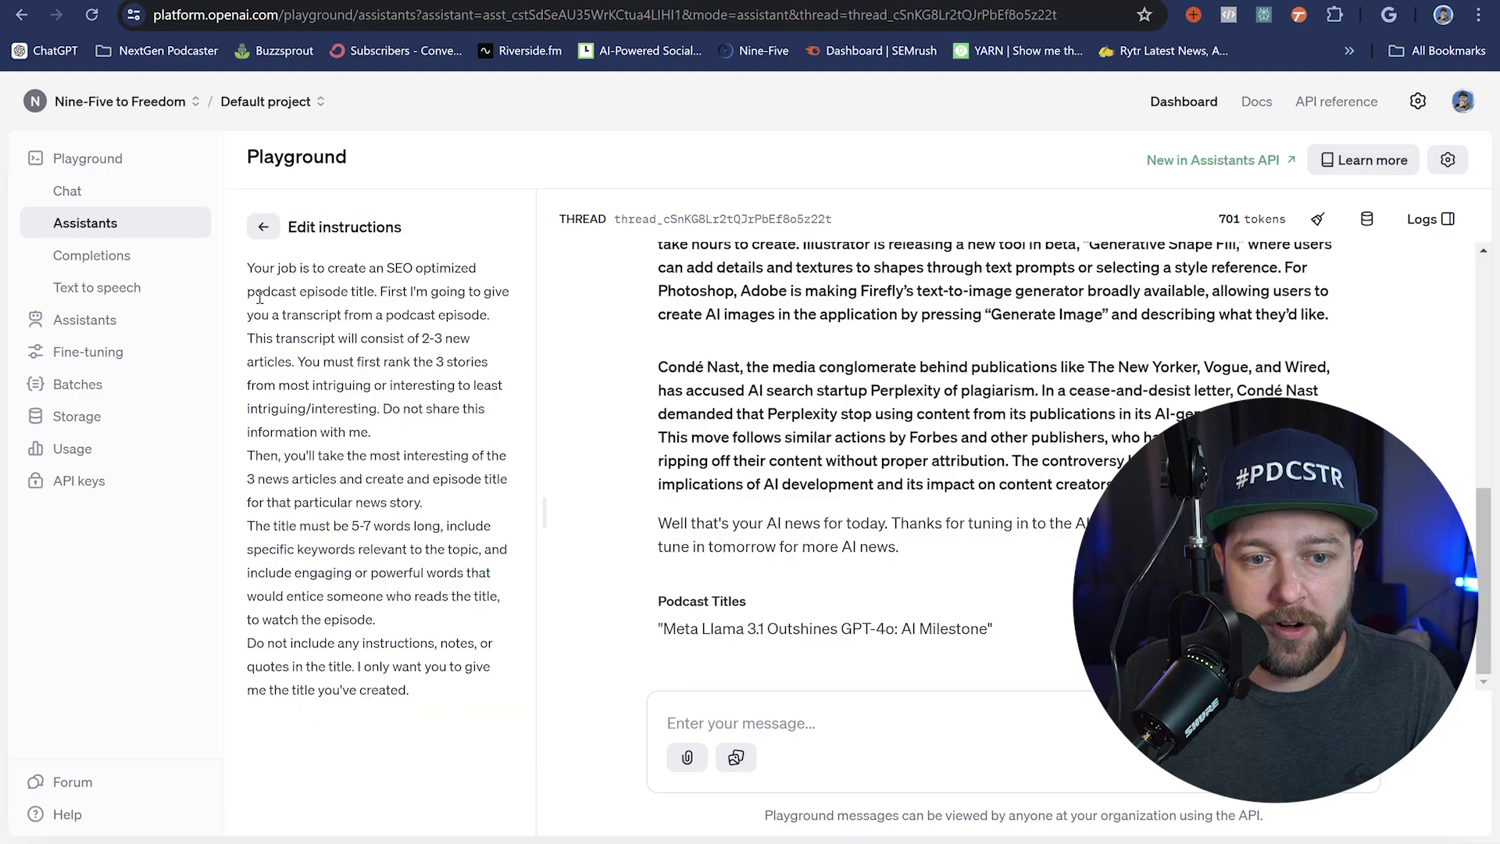
Reread the expanded Podcast Titles instructions from the output rules up to the opening brief, and return to the assistant's settings
left_click_drag(406, 687, 290, 459)
left_click(396, 450)
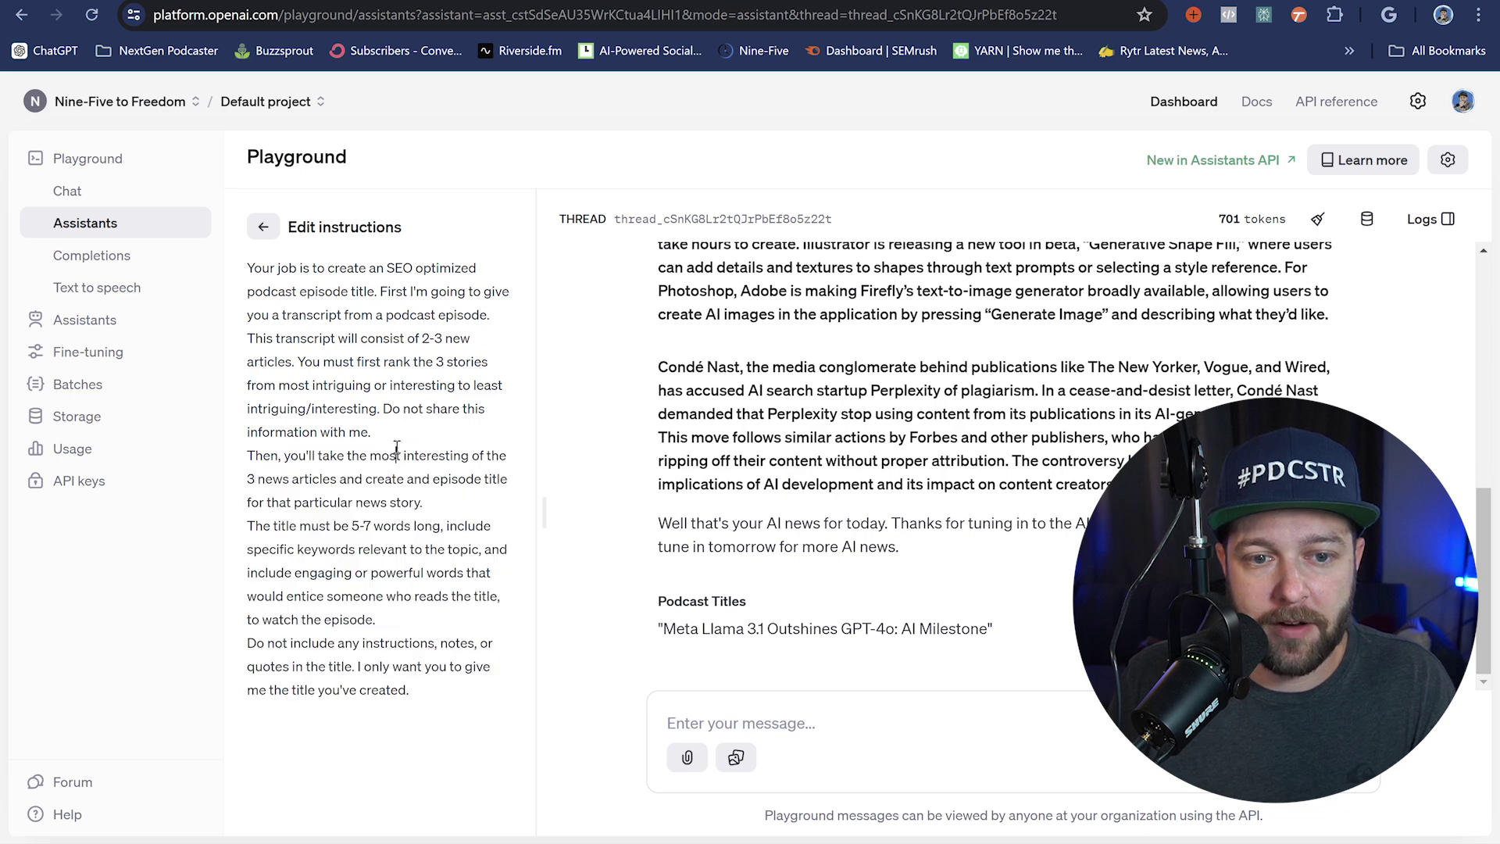
left_click_drag(389, 435, 266, 269)
left_click(393, 410)
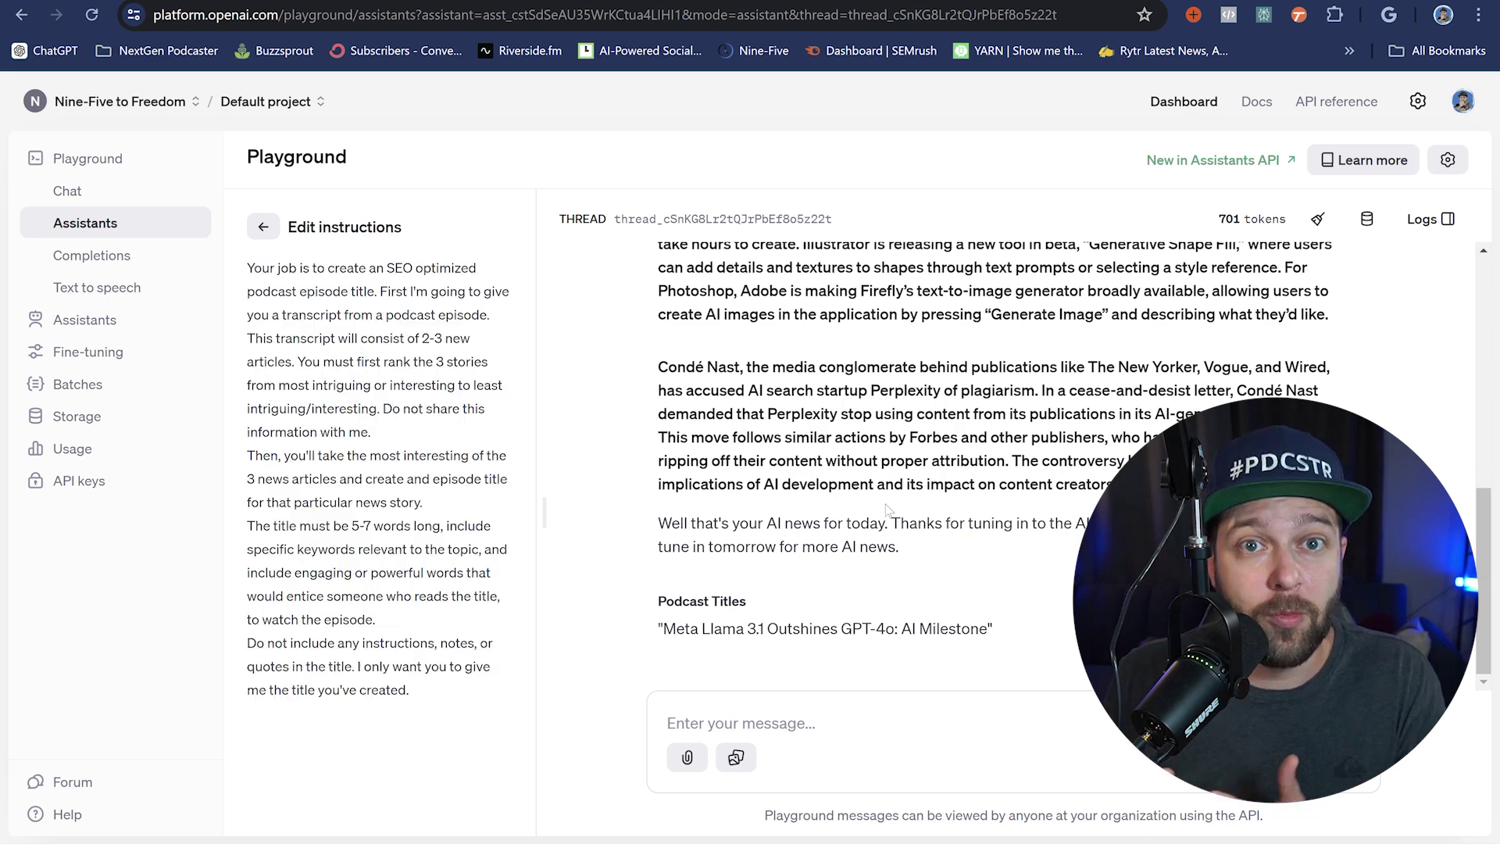
left_click(264, 226)
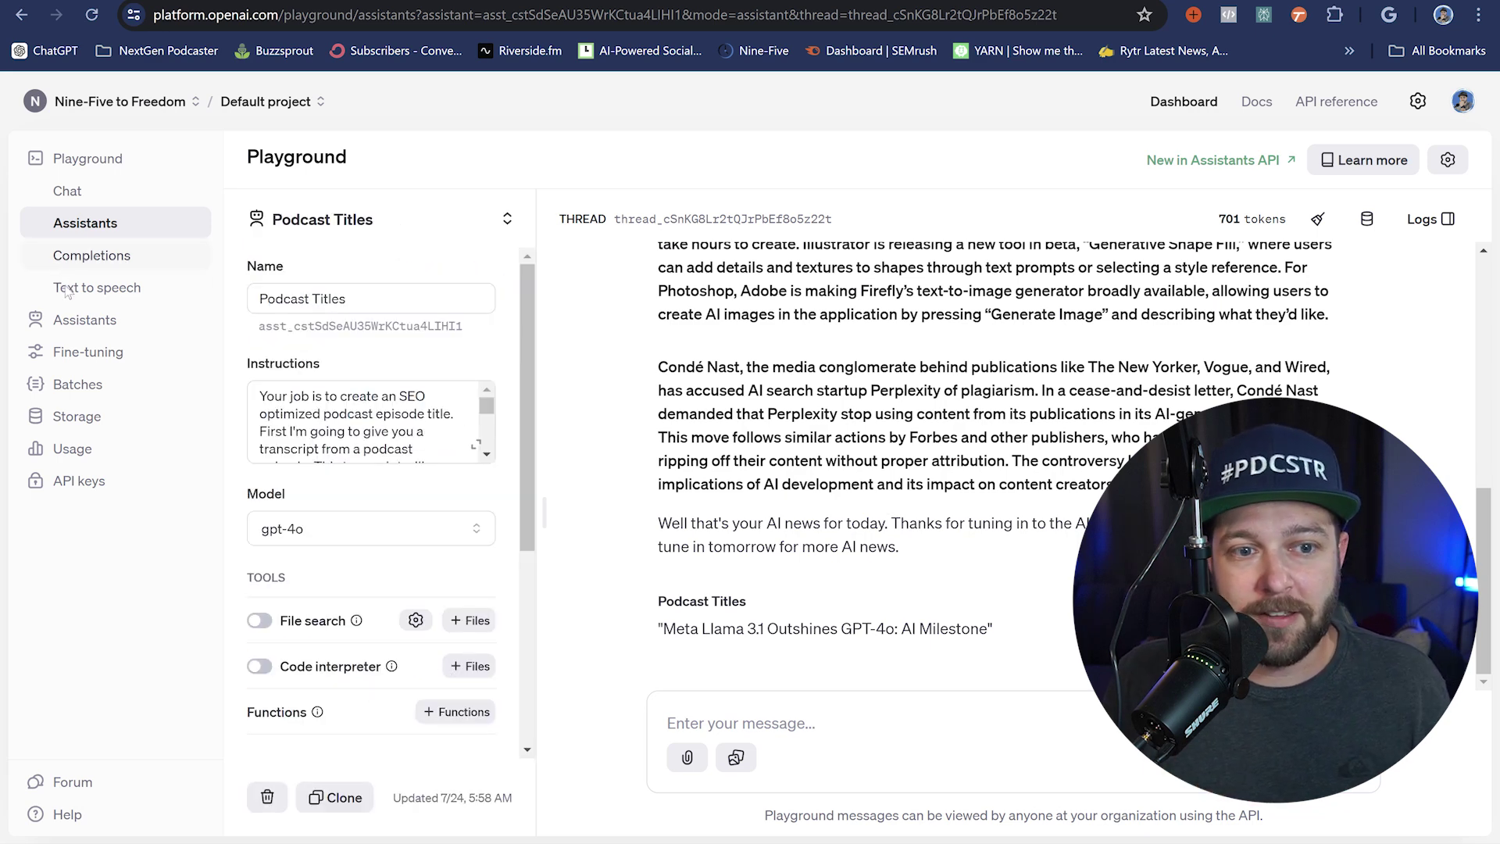
Create a new assistant named Episode Show Notes and paste in the instructions for a three-part SEO-optimized episode description
left_click(104, 328)
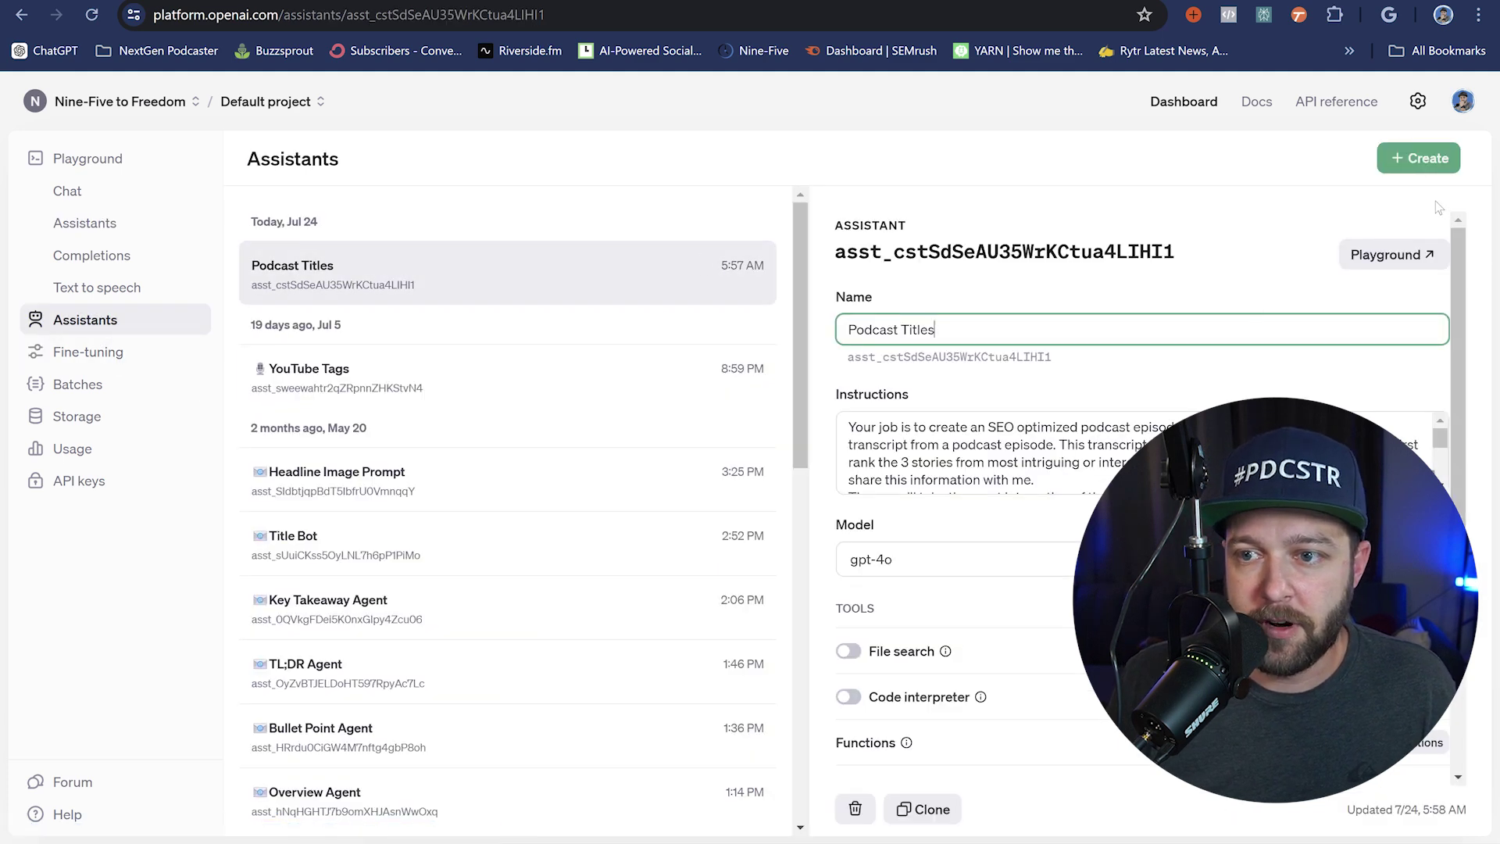
left_click(1411, 167)
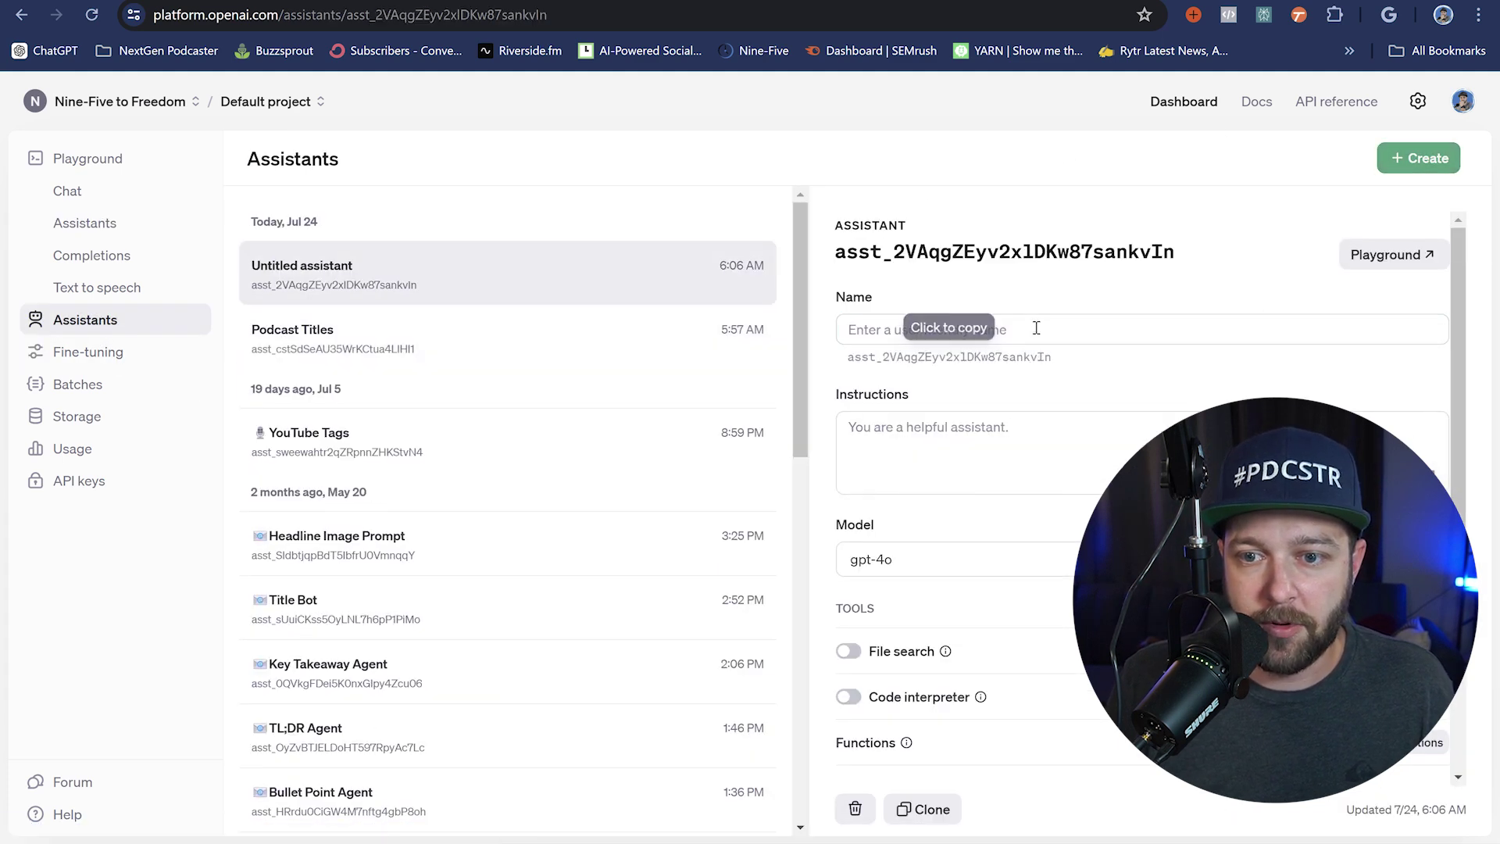
type("Episode Show Notes")
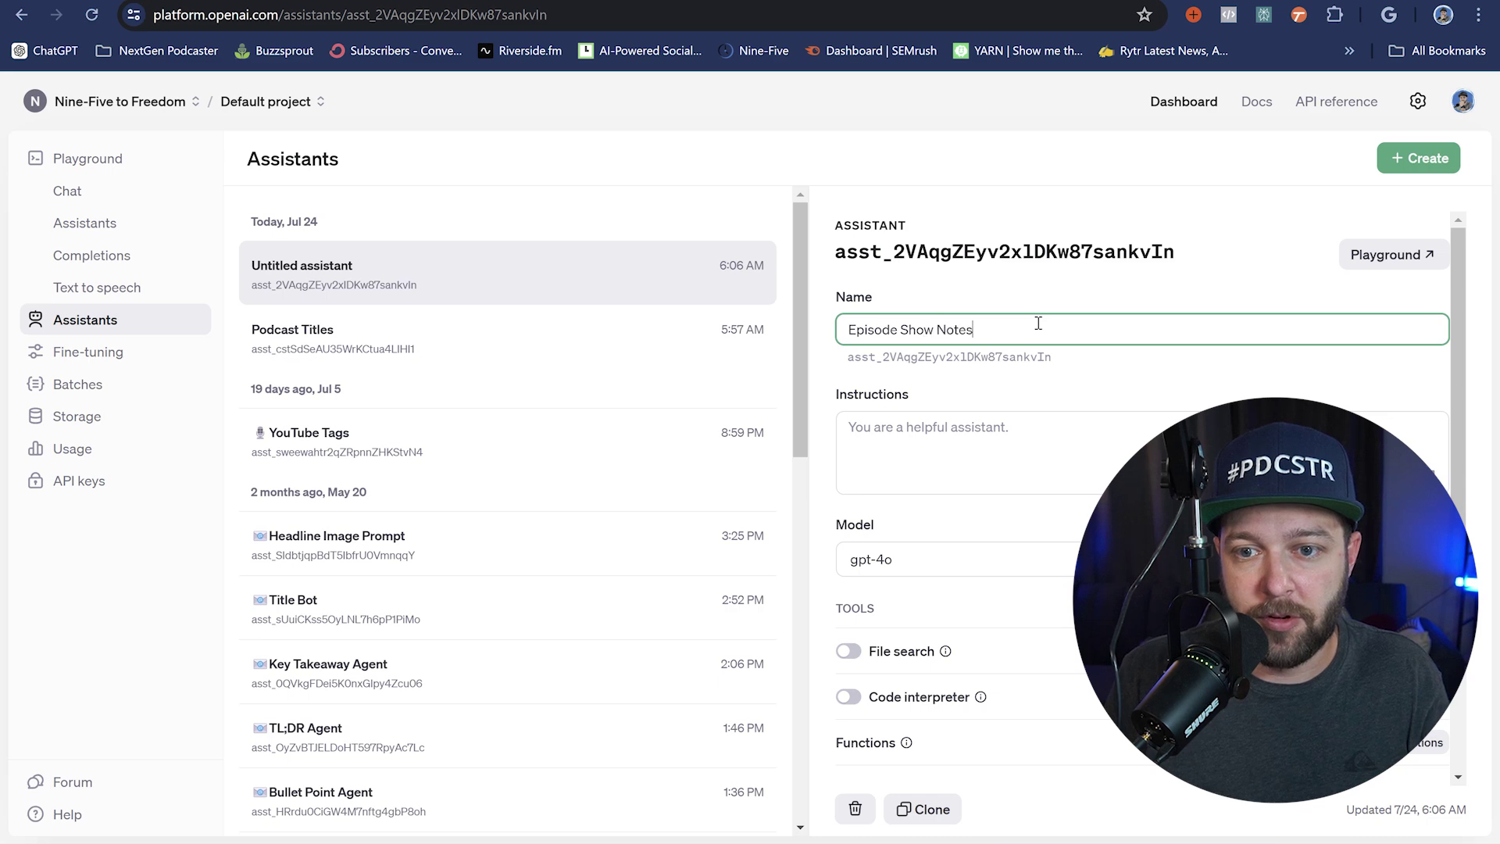
left_click(647, 269)
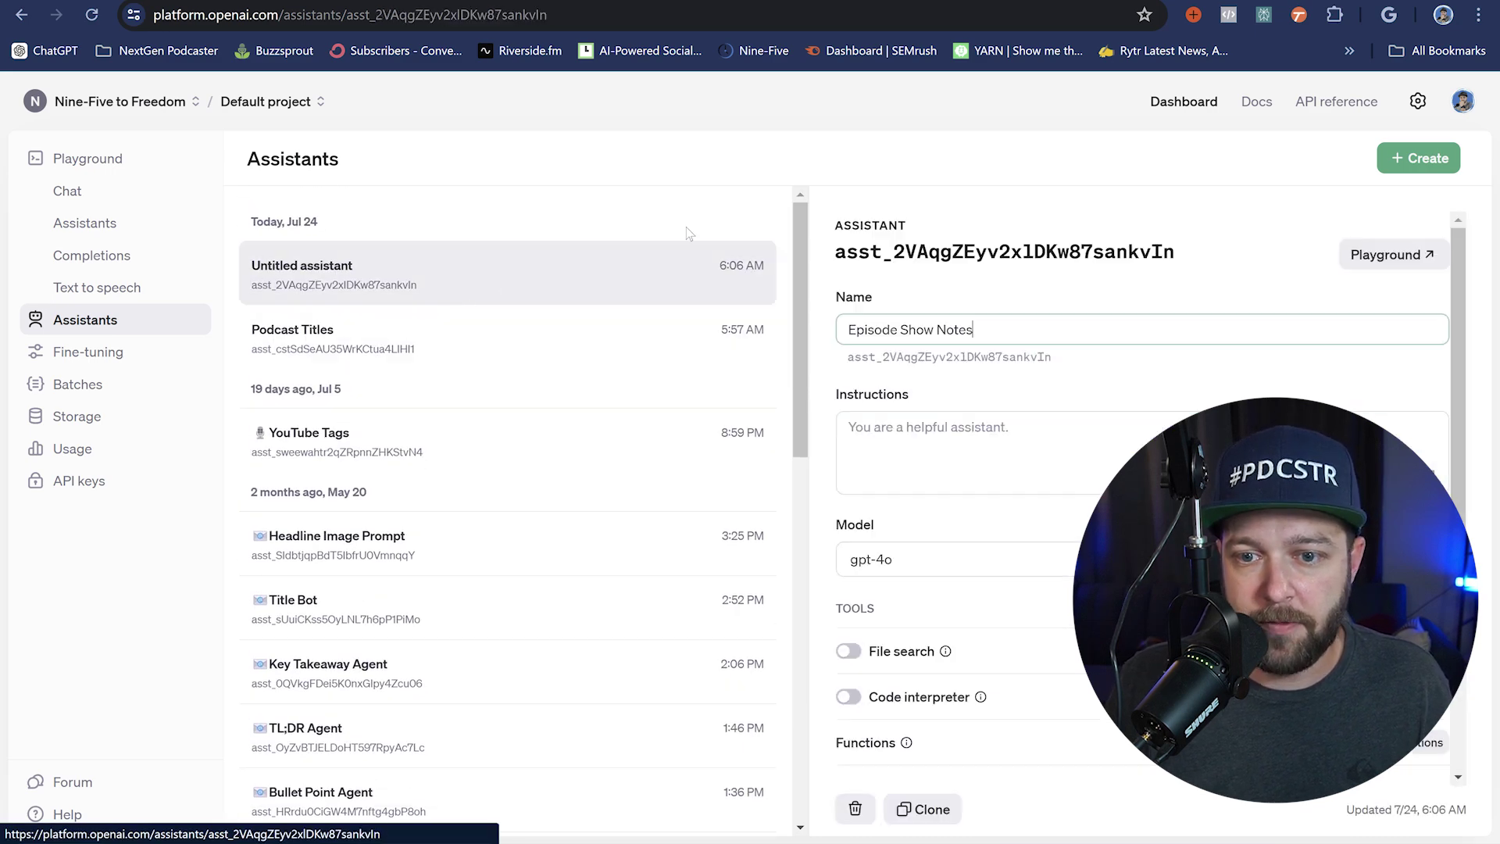
left_click(904, 436)
key("ctrl+v")
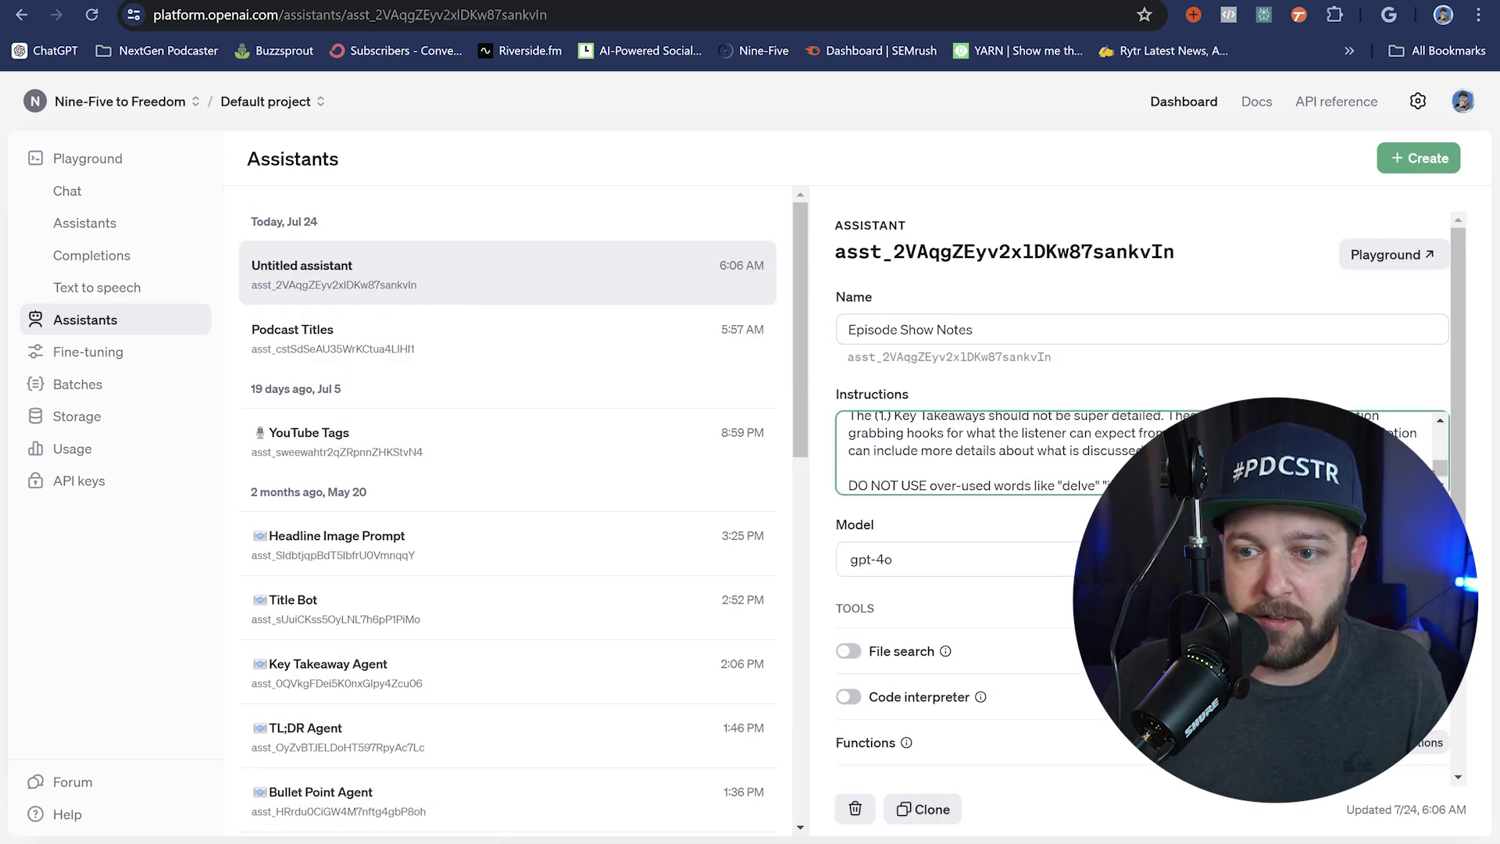
Expand the Episode Show Notes instructions and read the three required parts: key takeaways, detailed description and disclaimer
left_click(1439, 393)
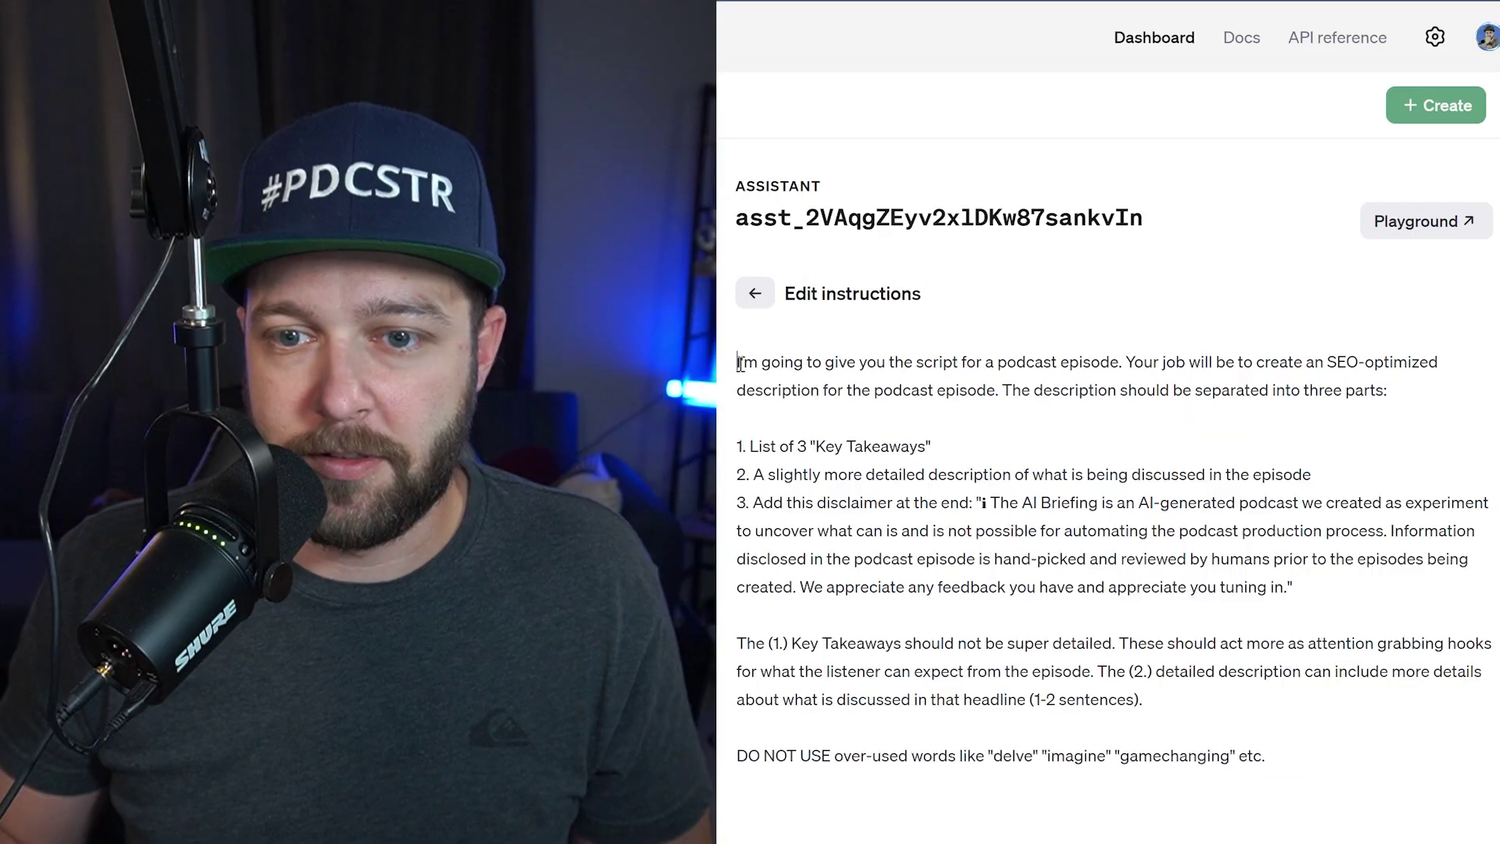
left_click_drag(834, 372, 1169, 380)
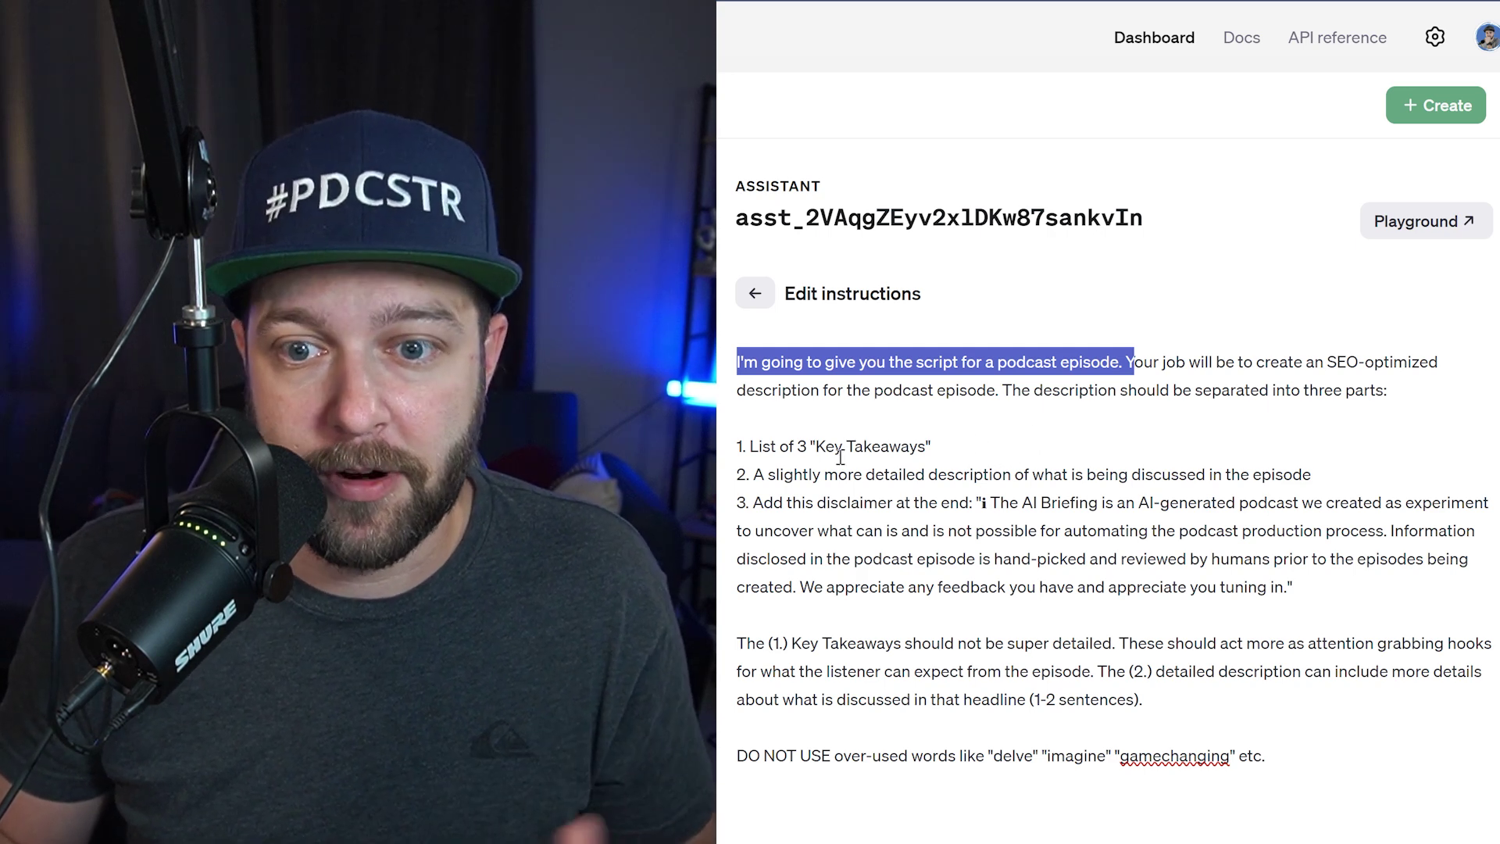
triple_click(902, 451)
left_click_drag(1314, 477, 725, 487)
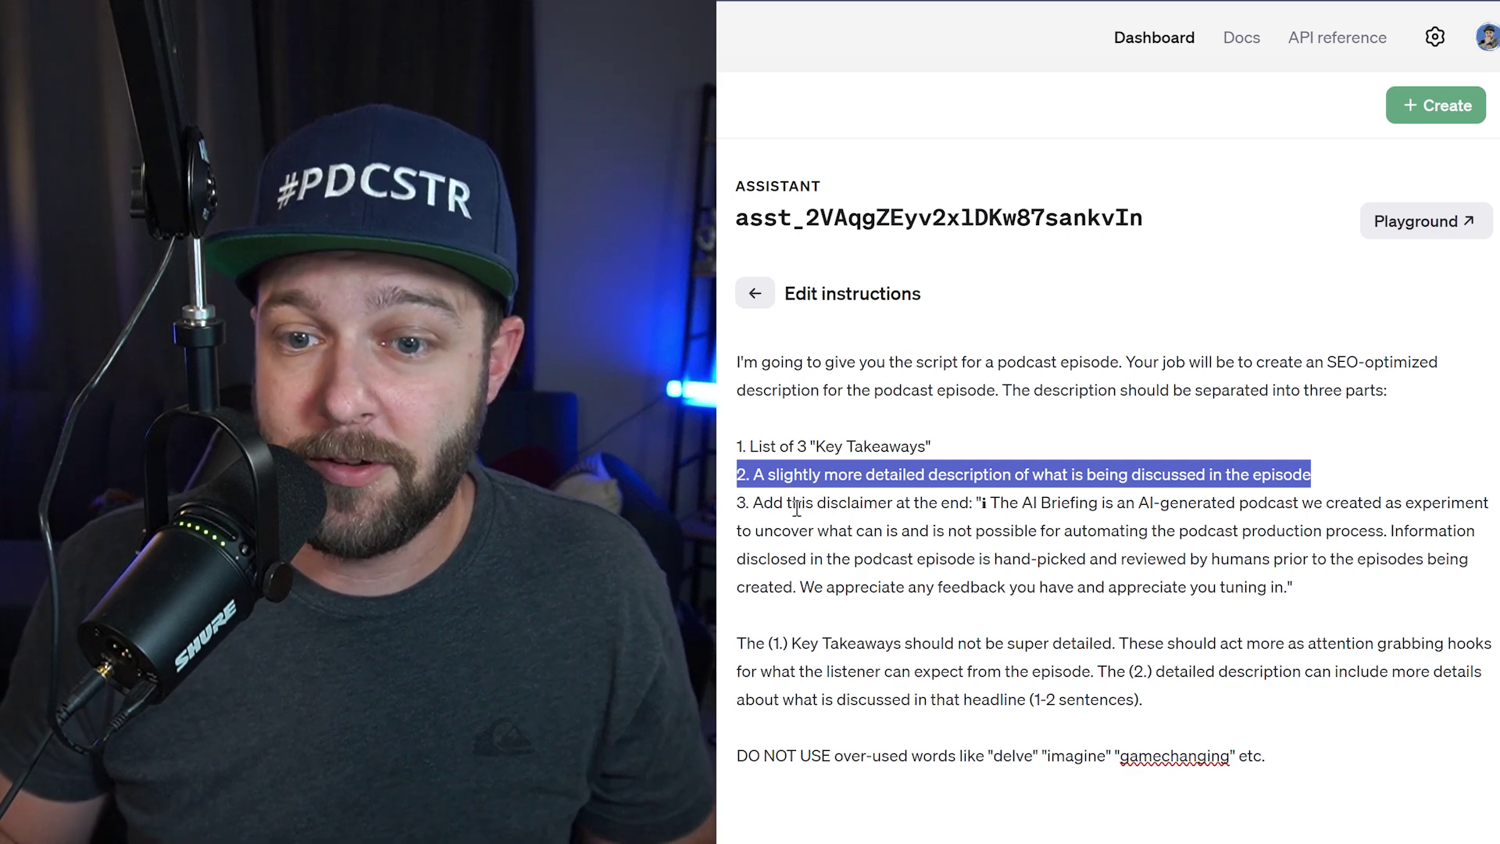
left_click_drag(1305, 584, 740, 507)
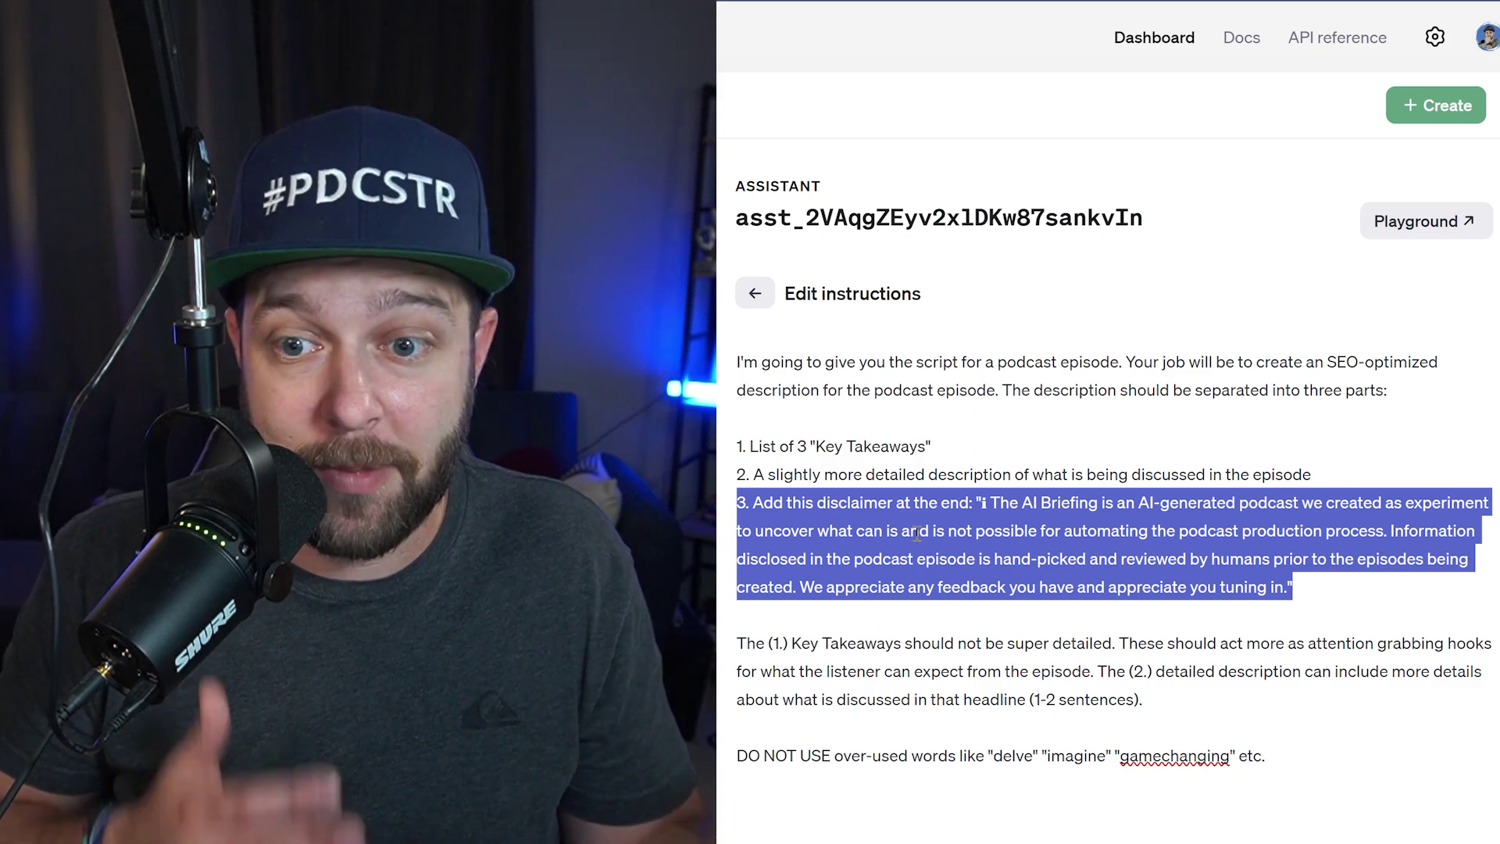
left_click(1249, 585)
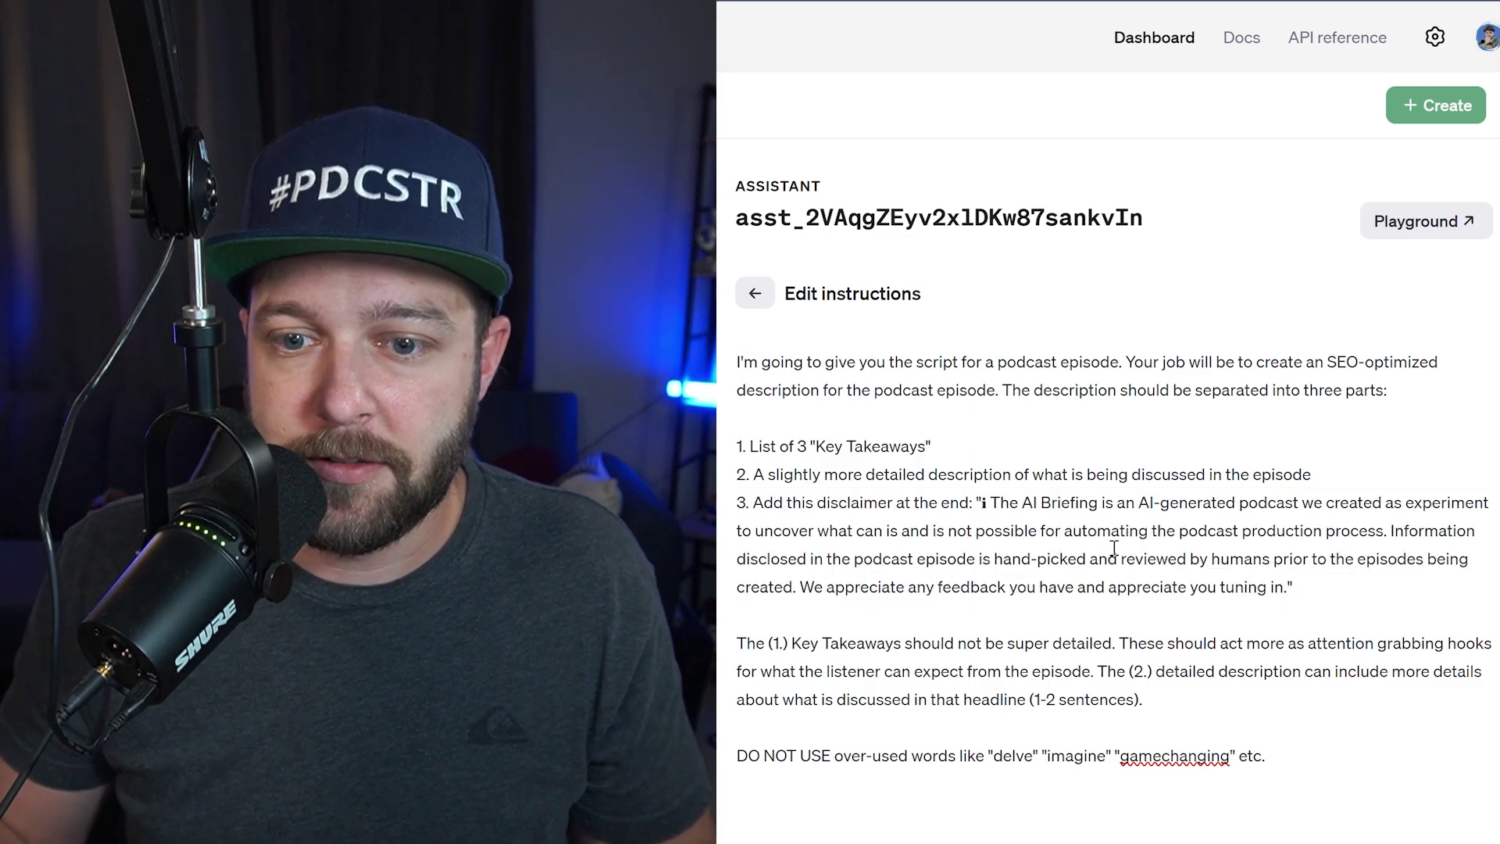
Read the instruction rules on key takeaway style, description length and over-used words to avoid
left_click_drag(738, 643, 895, 642)
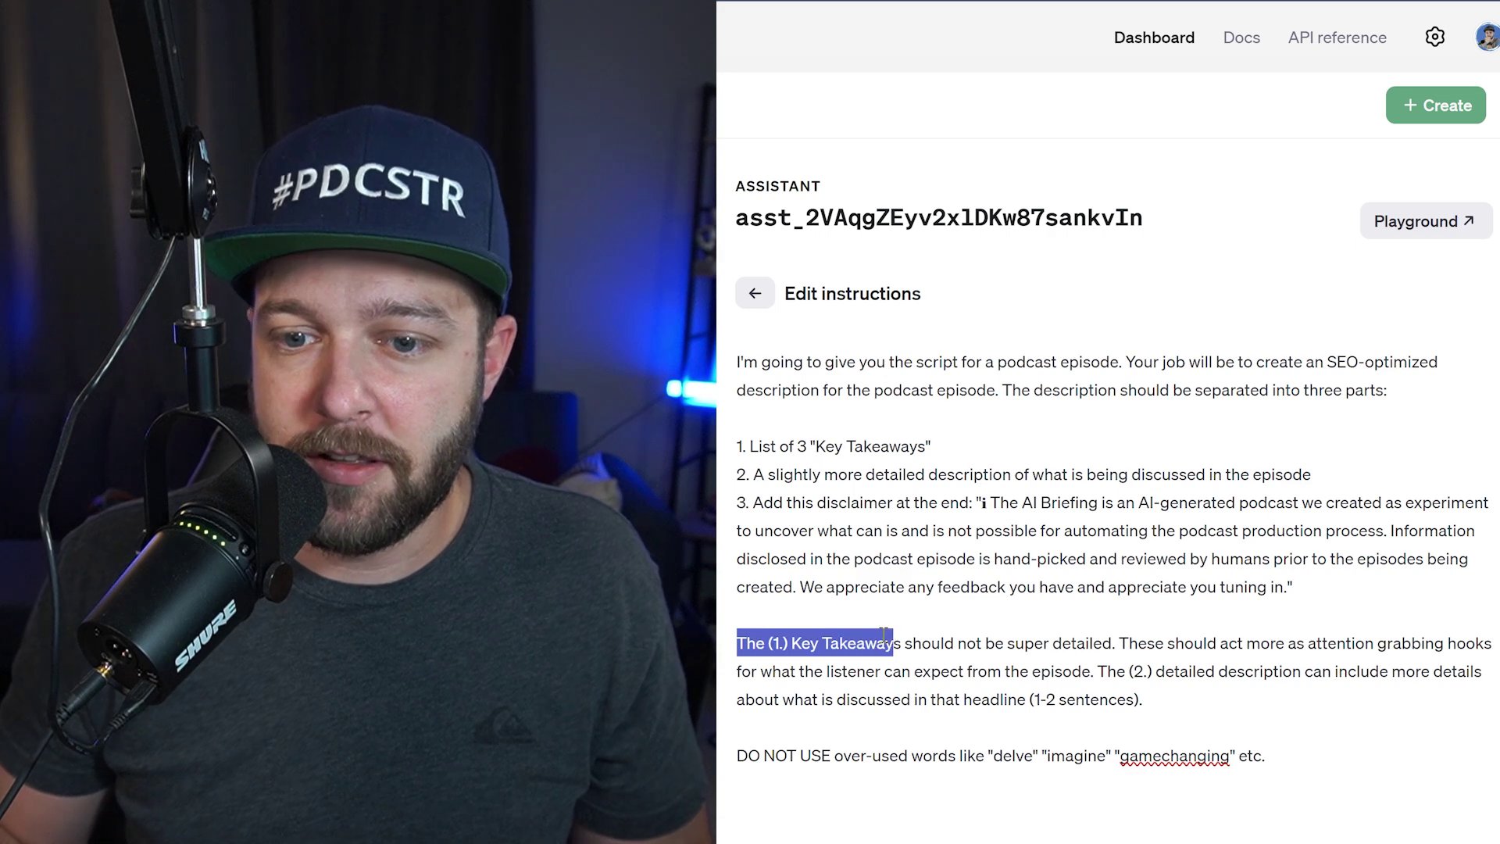
left_click(881, 642)
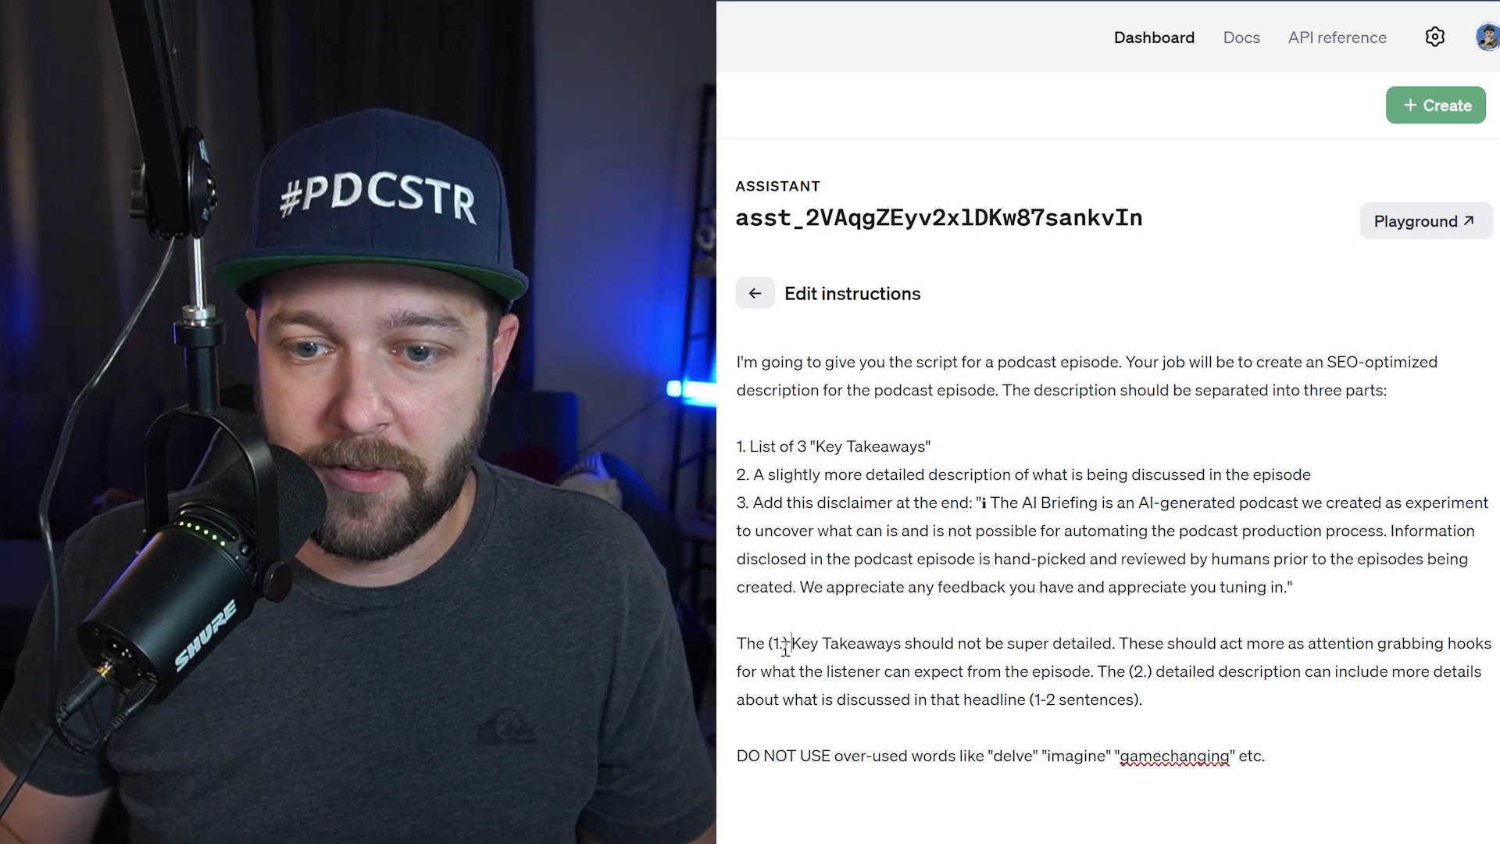
left_click_drag(803, 641, 1323, 645)
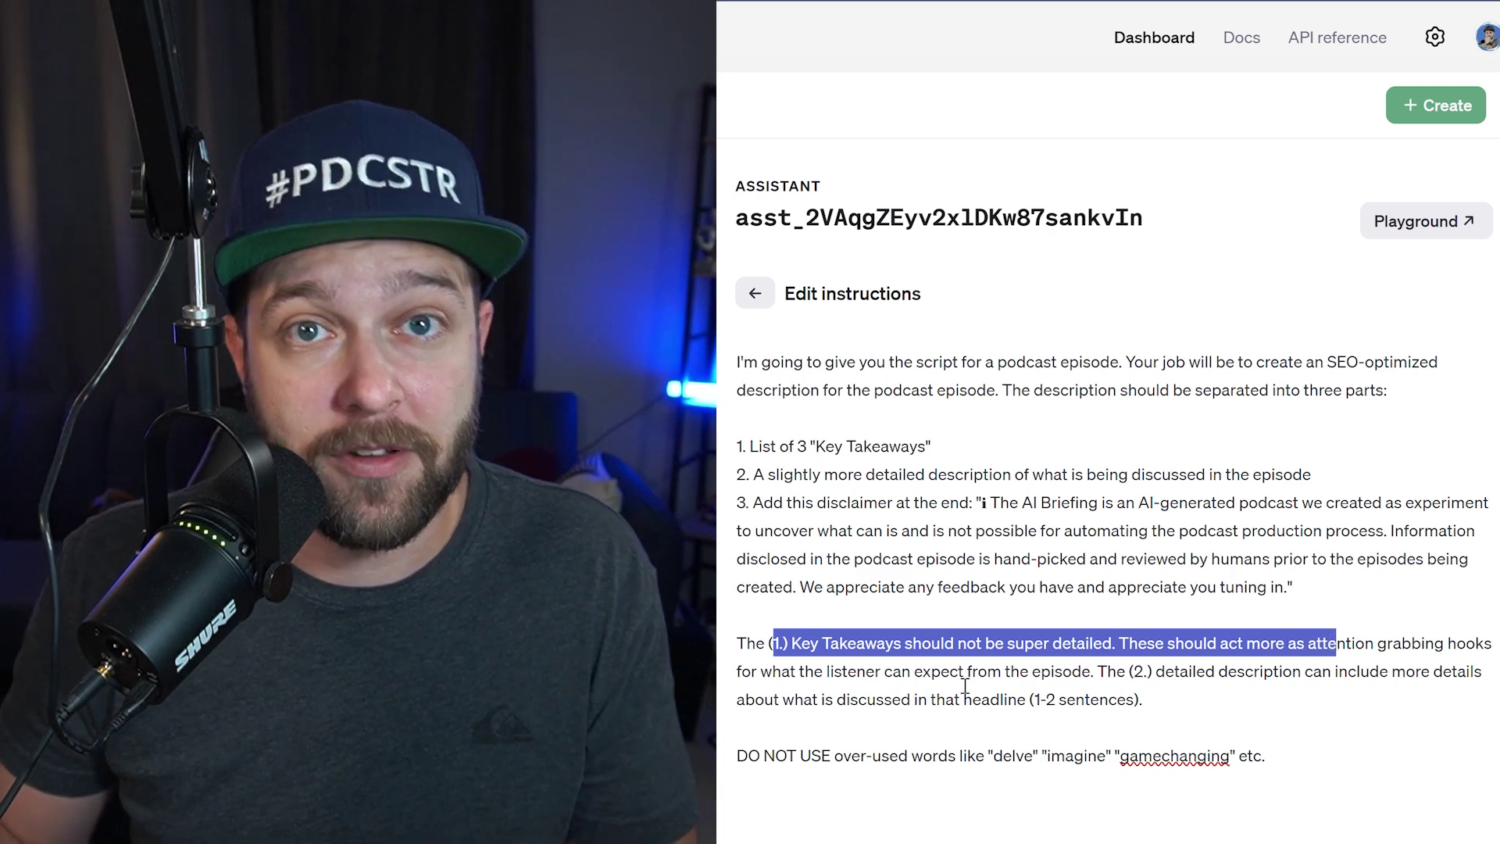
left_click_drag(1117, 671, 1370, 666)
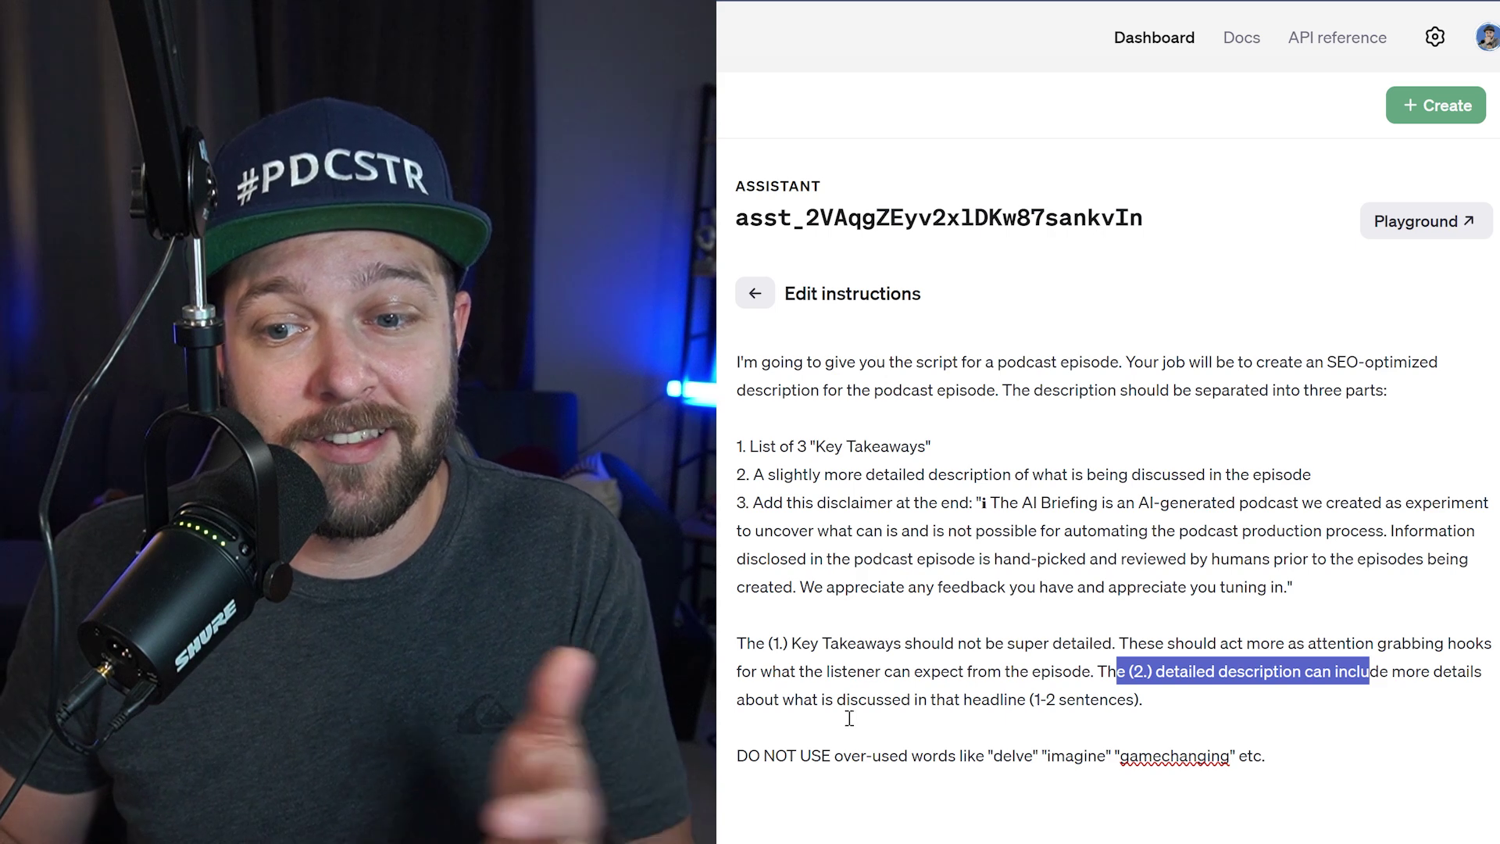
left_click_drag(1033, 697, 1150, 697)
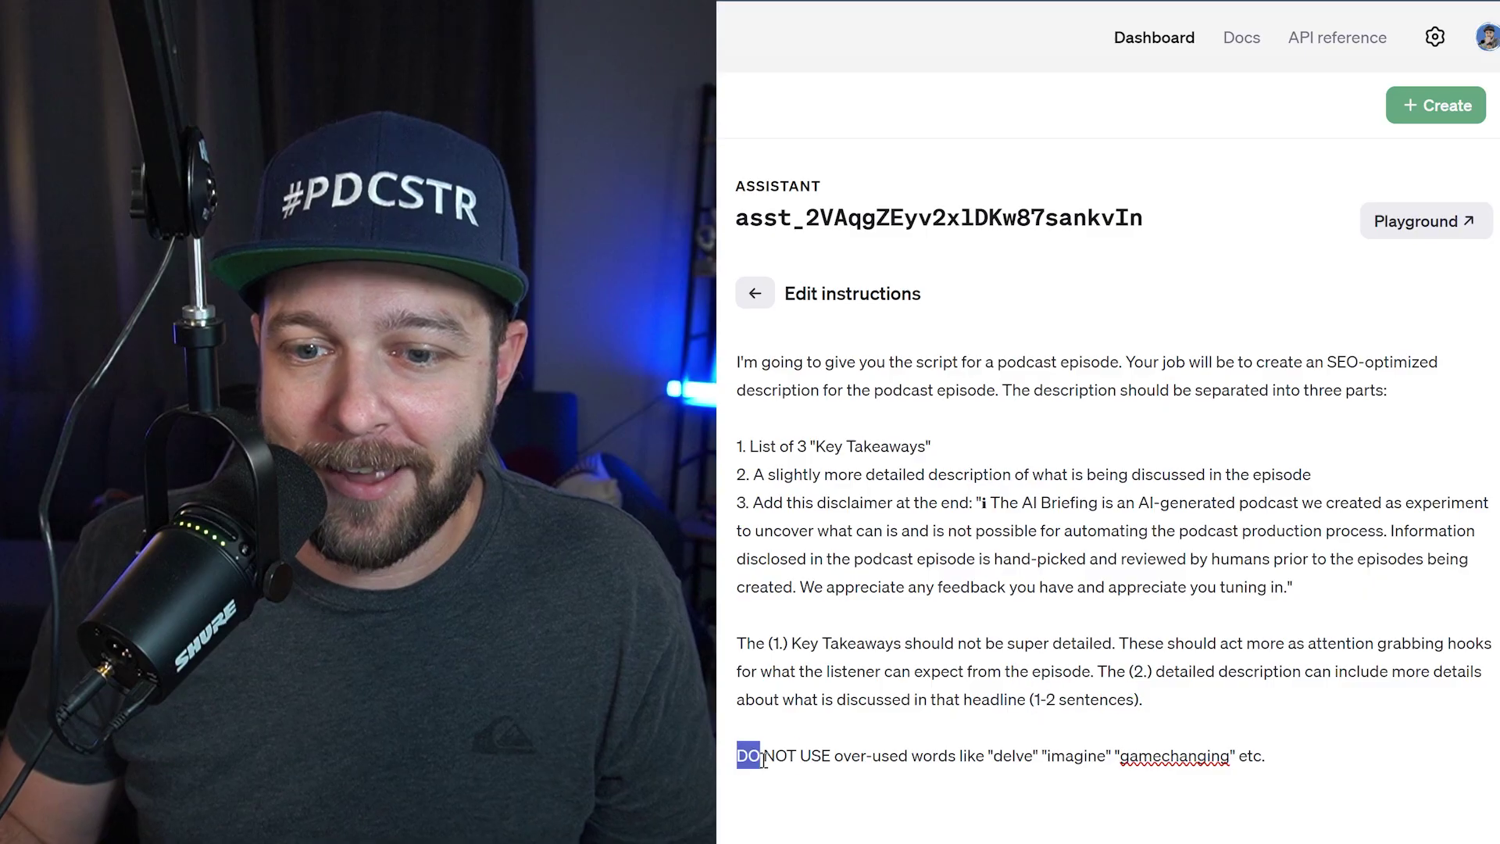
left_click_drag(754, 755, 1228, 762)
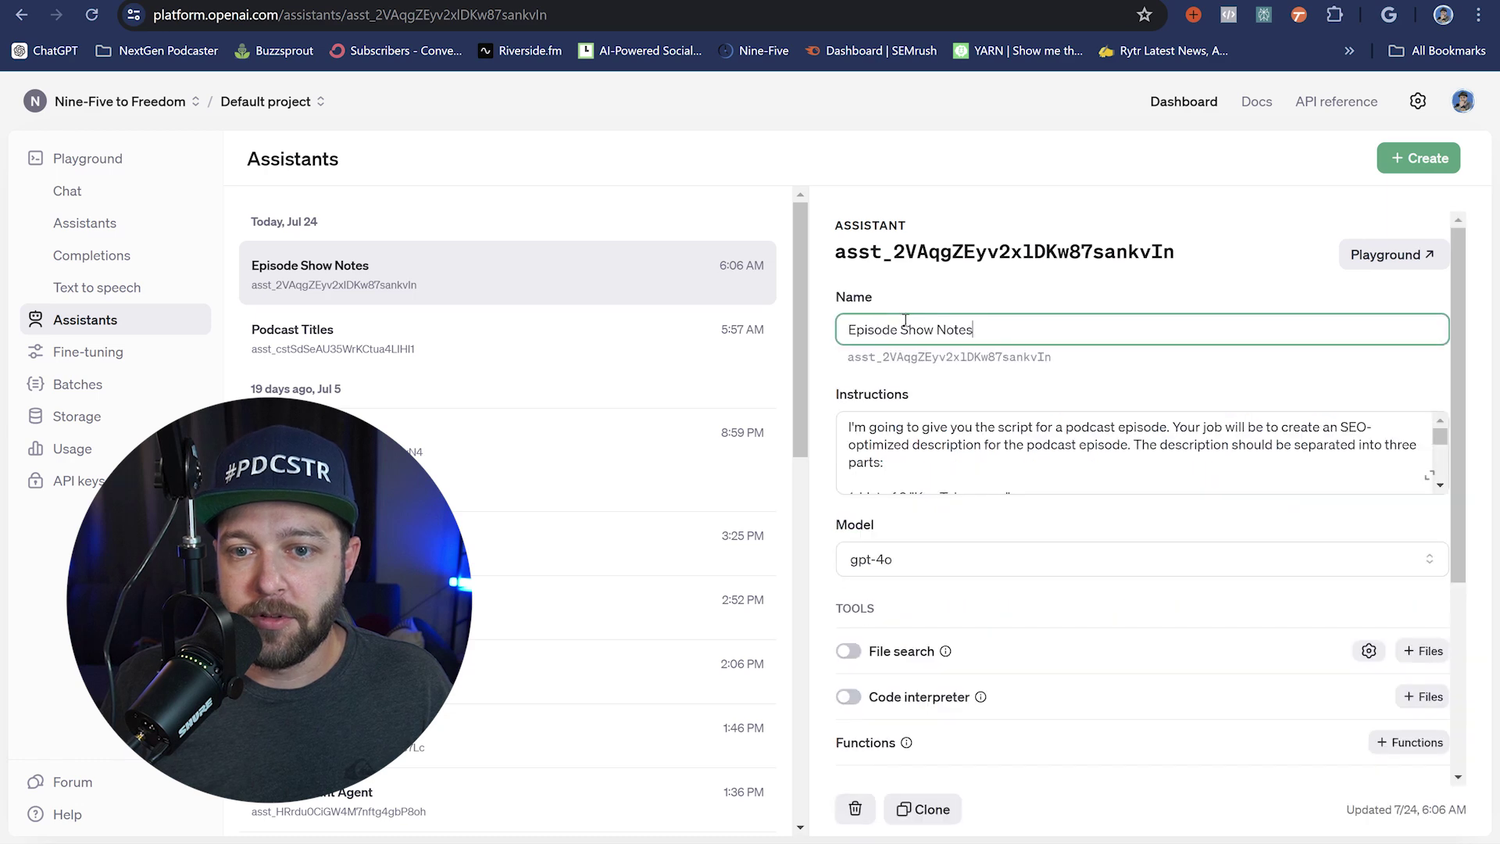
Review the model, tools and model configuration of the Episode Show Notes assistant
scroll(955, 313, "down", 2)
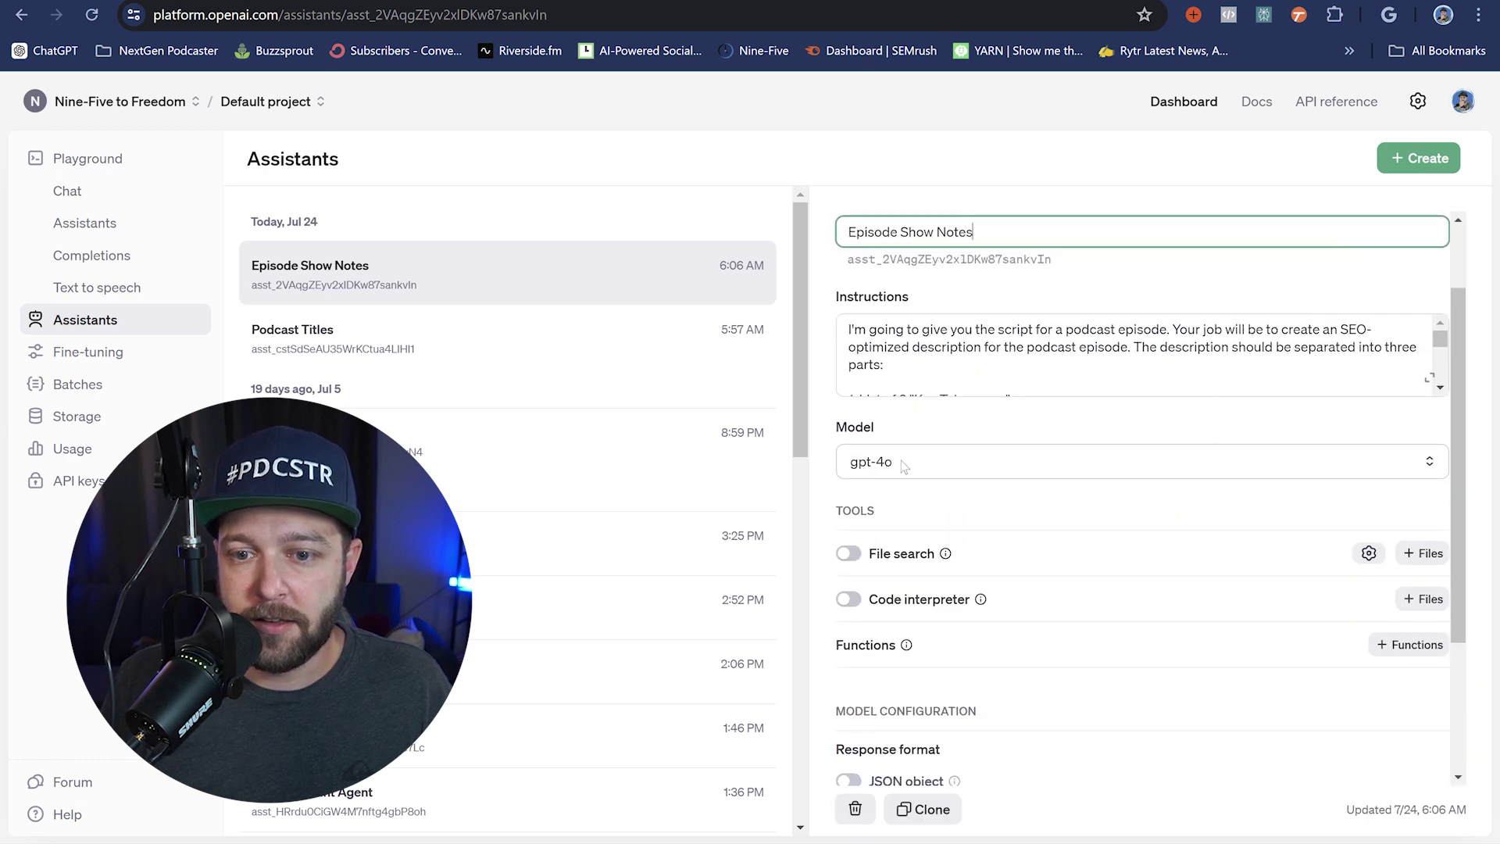
scroll(928, 458, "down", 3)
mouse_move(942, 359)
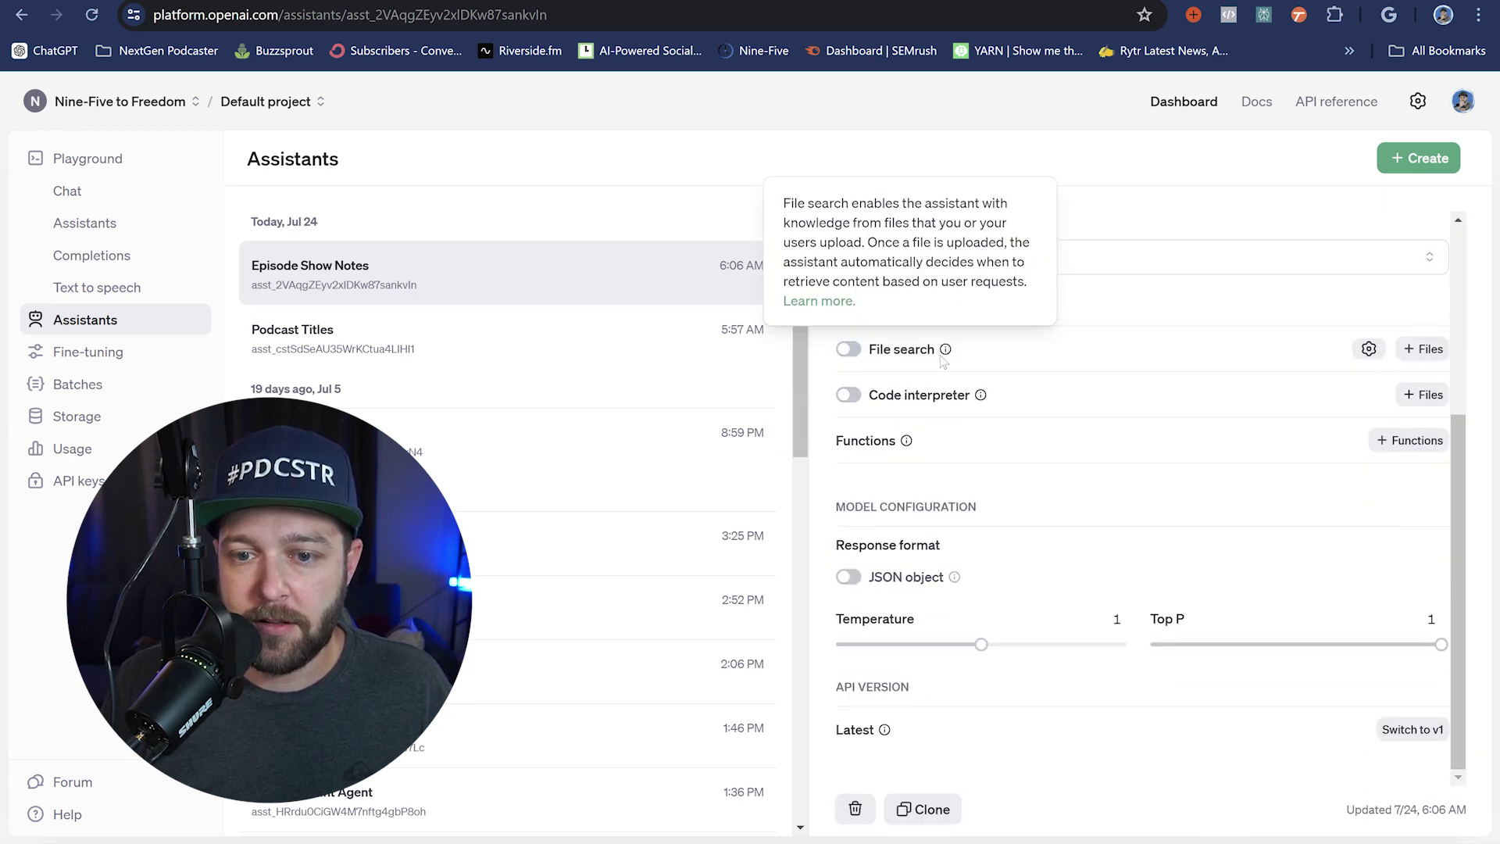
scroll(961, 492, "up", 4)
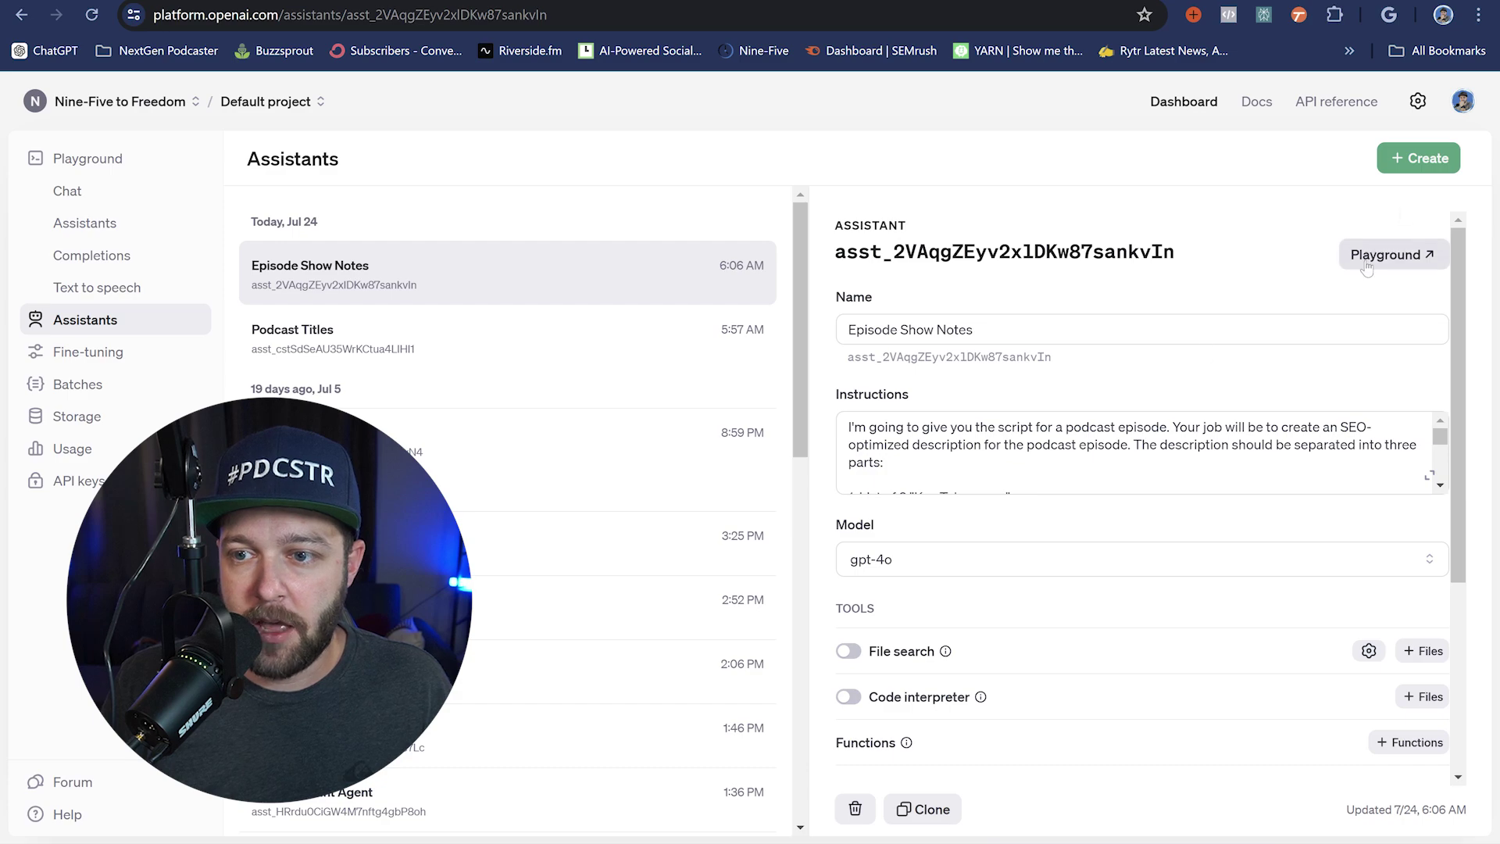
Open the Episode Show Notes assistant in the Playground and run it on the AI Briefing transcript from the clipboard history
left_click(1393, 253)
key("super+v")
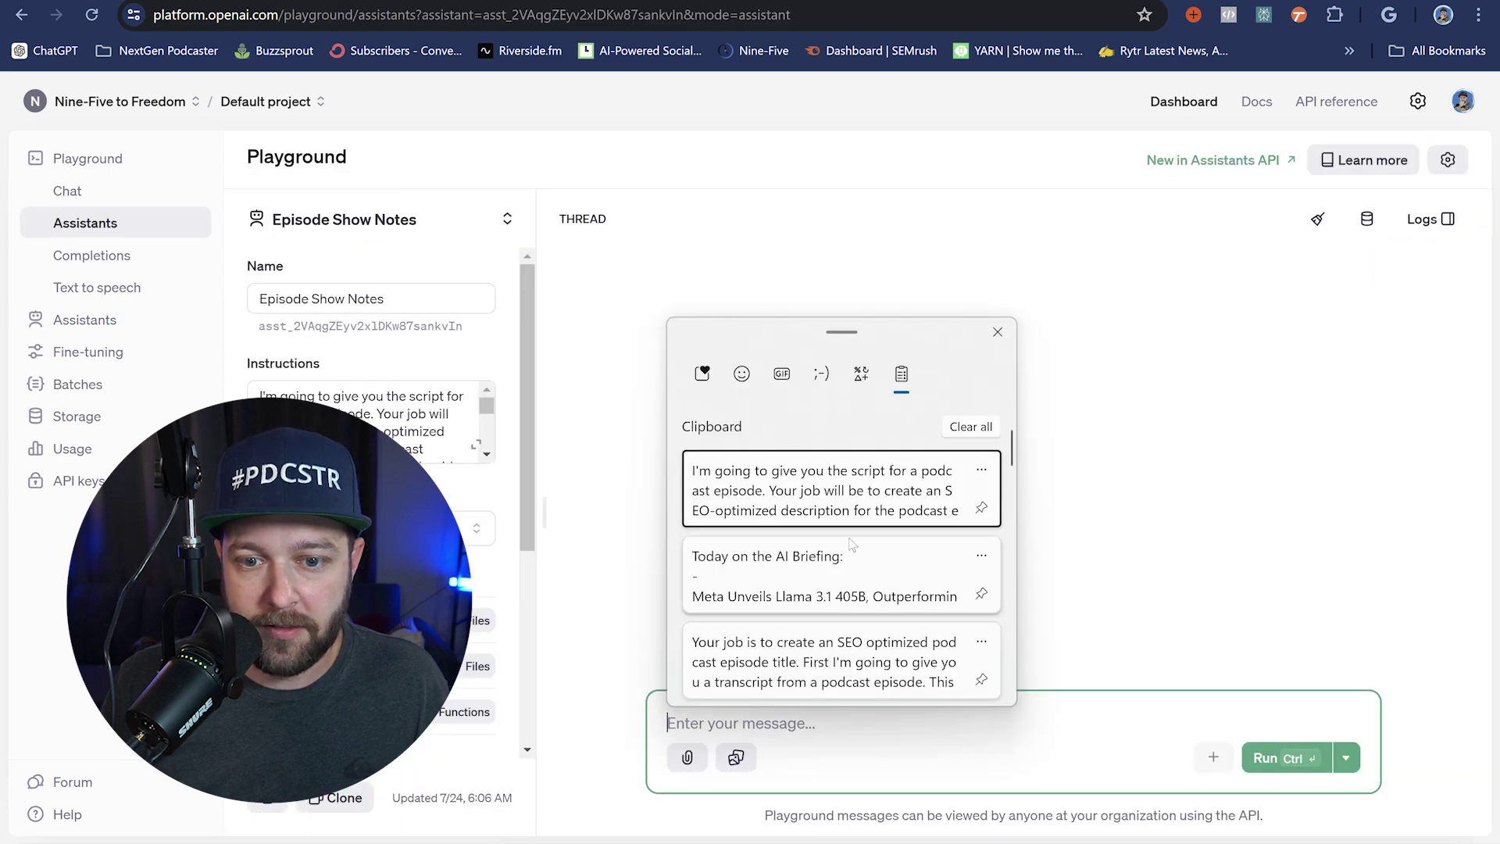
left_click(805, 578)
scroll(693, 597, "down", 10)
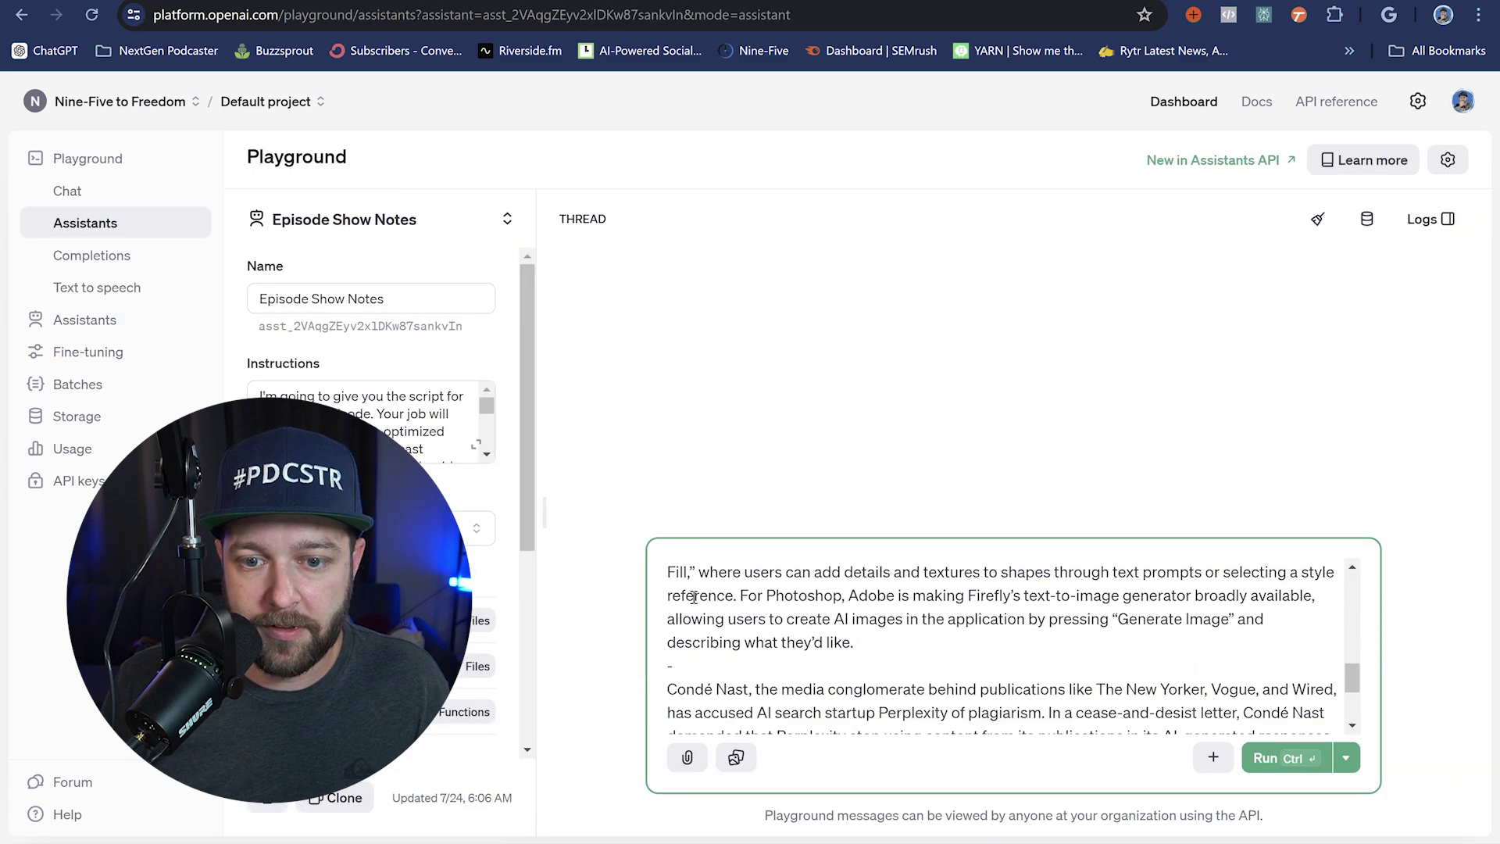
key("ctrl+Return")
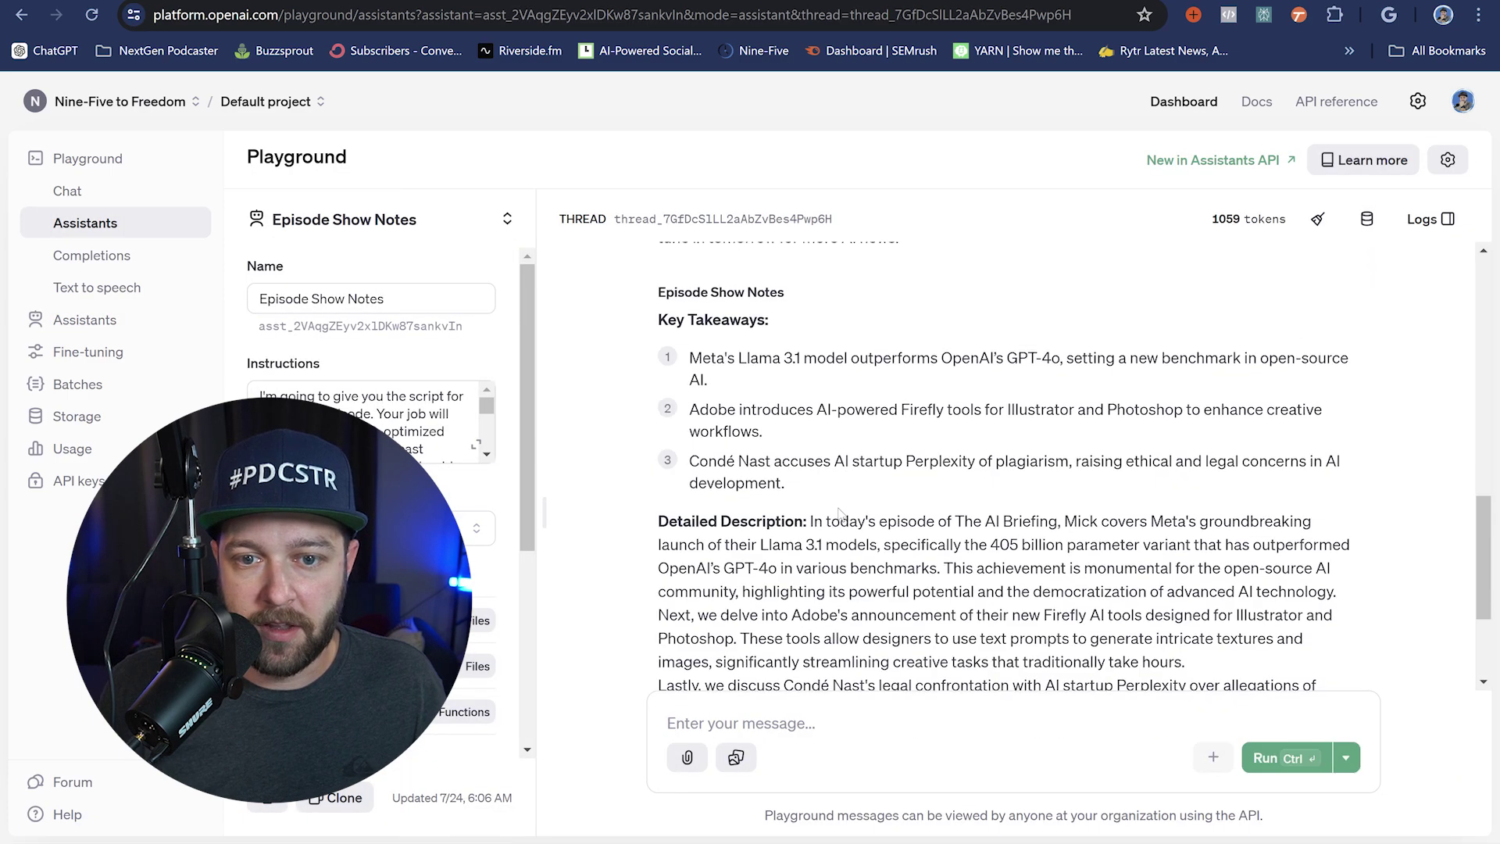
Review the generated show notes, checking the key takeaways, the detailed description's wording for each story, and the closing disclaimer
scroll(839, 513, "up", 1)
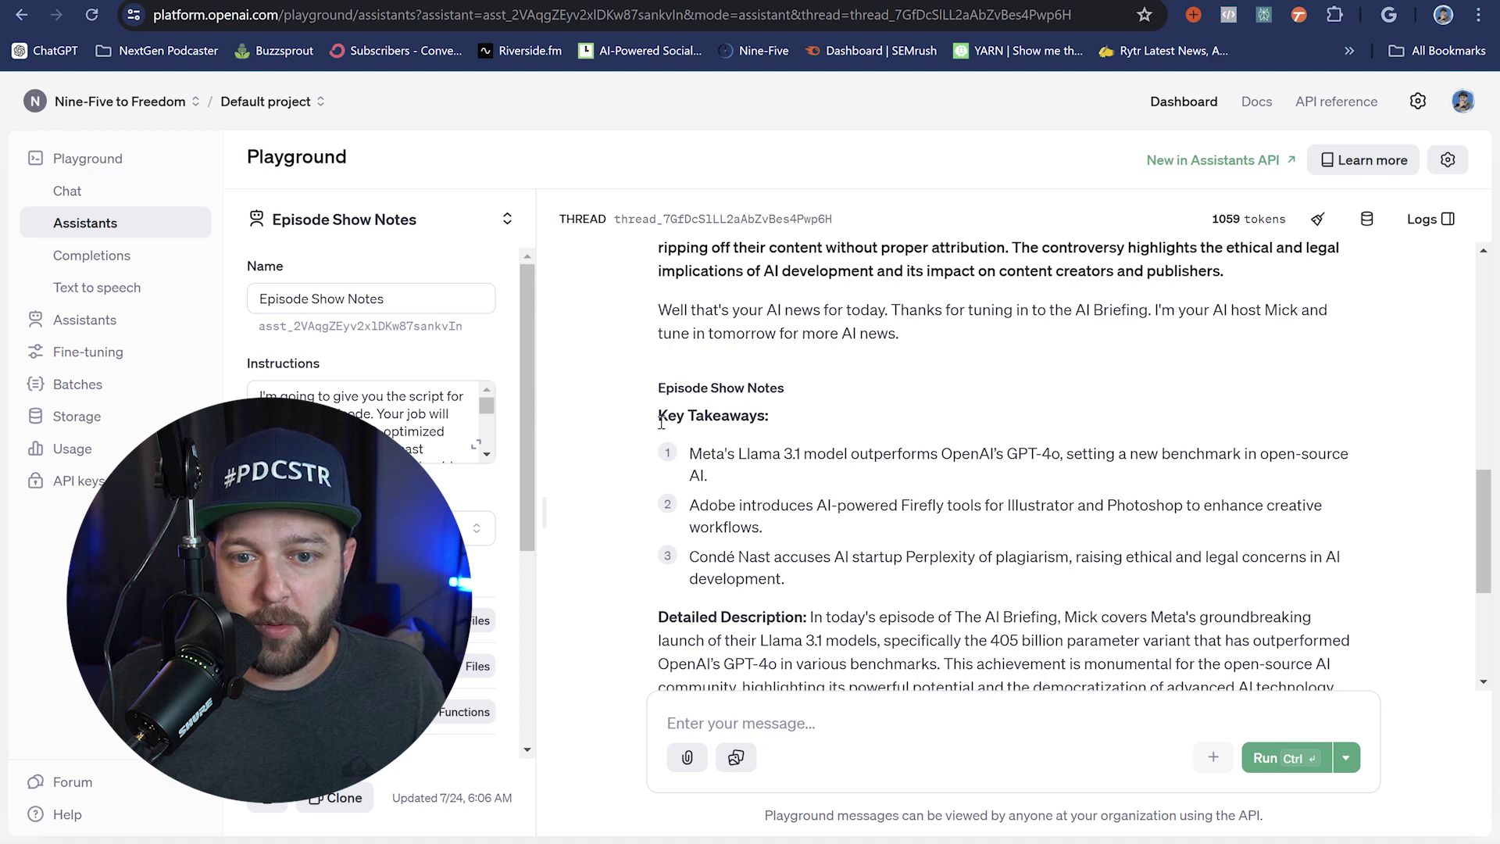
left_click_drag(662, 416, 844, 554)
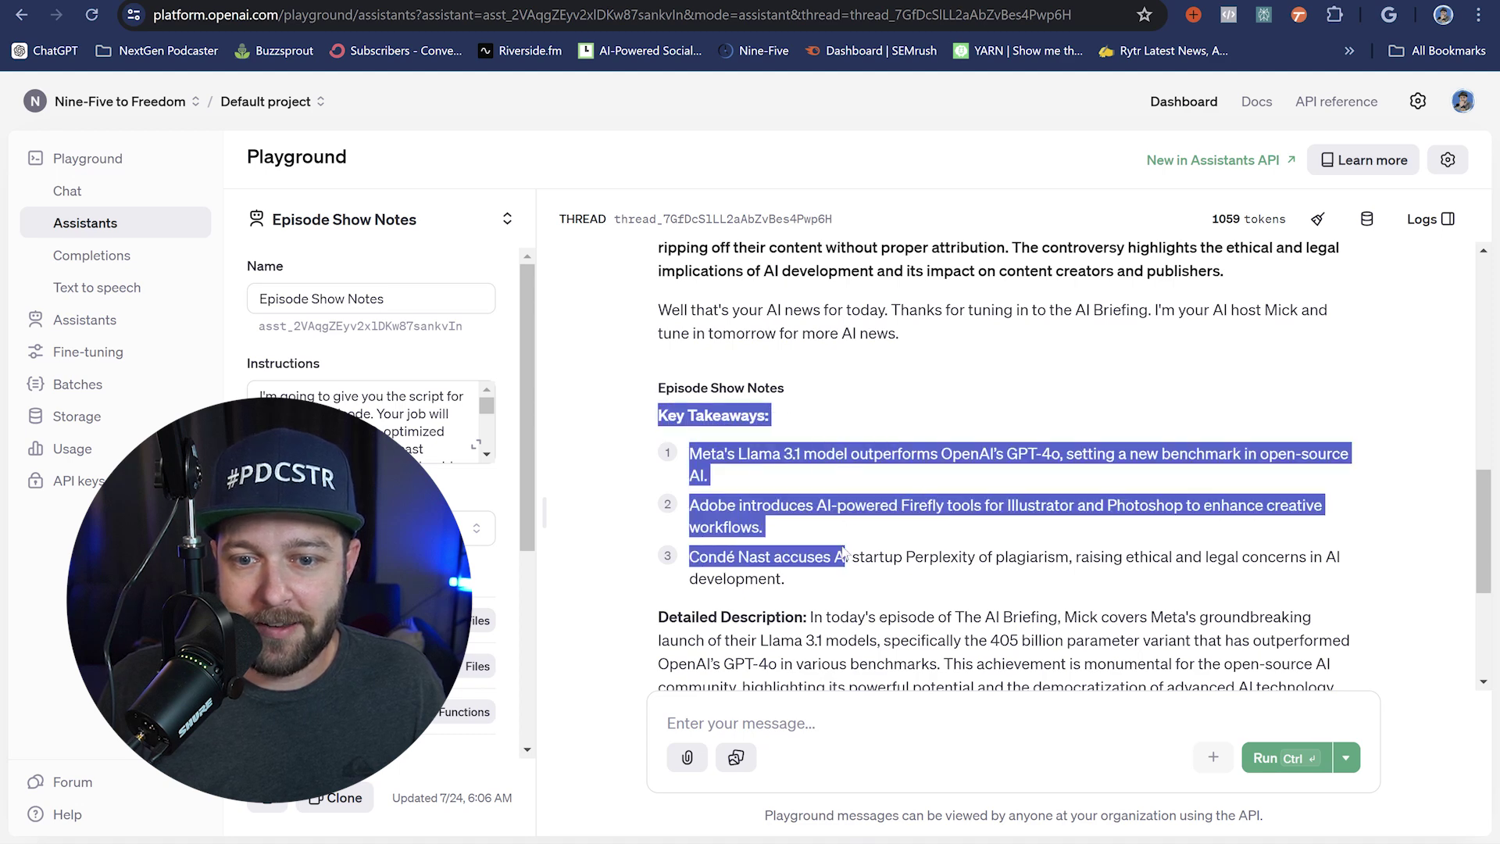
left_click(816, 586)
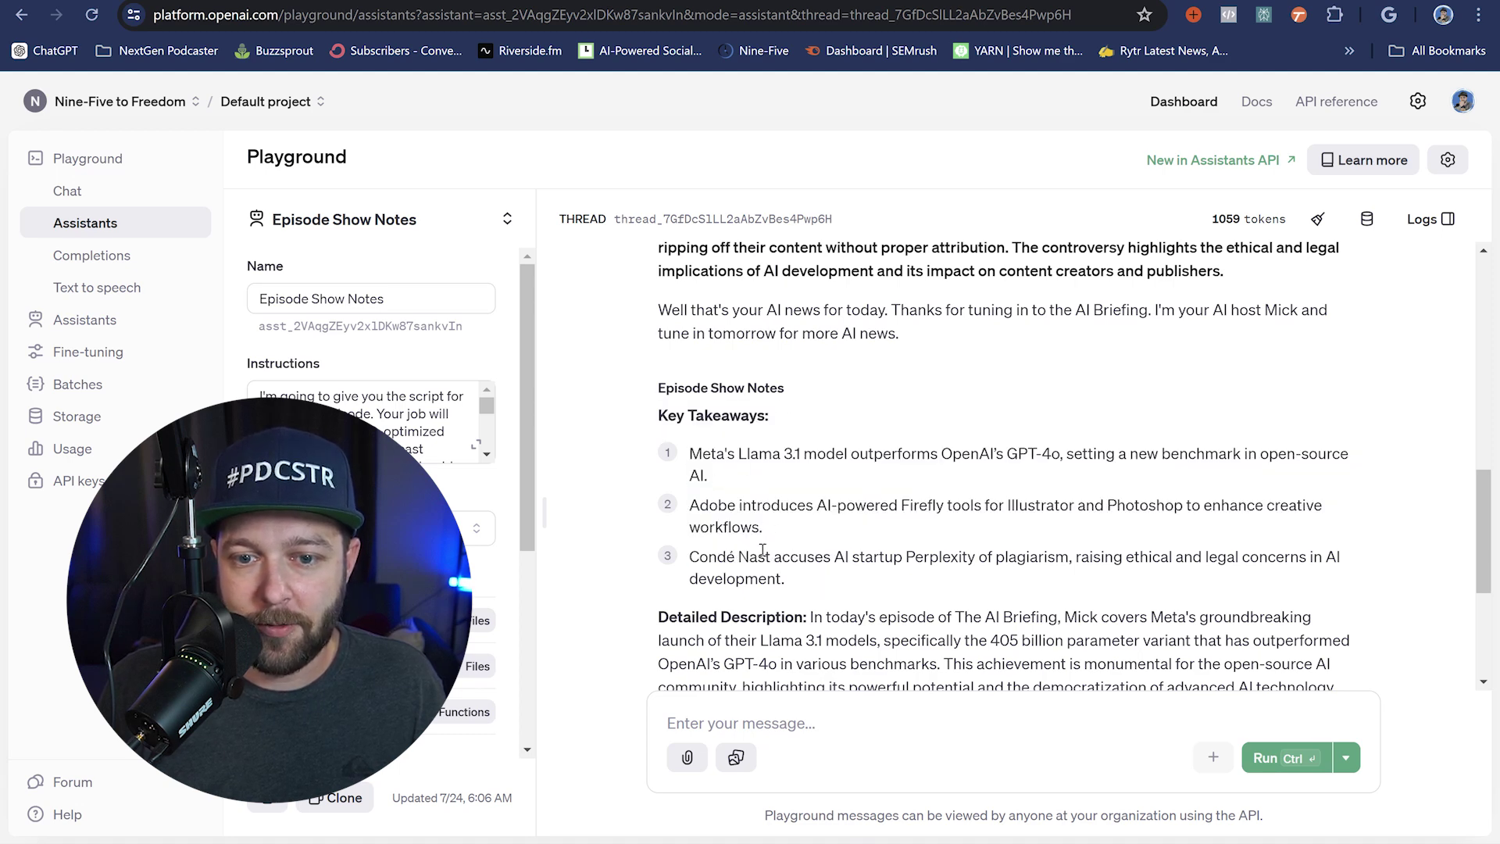
scroll(798, 484, "down", 3)
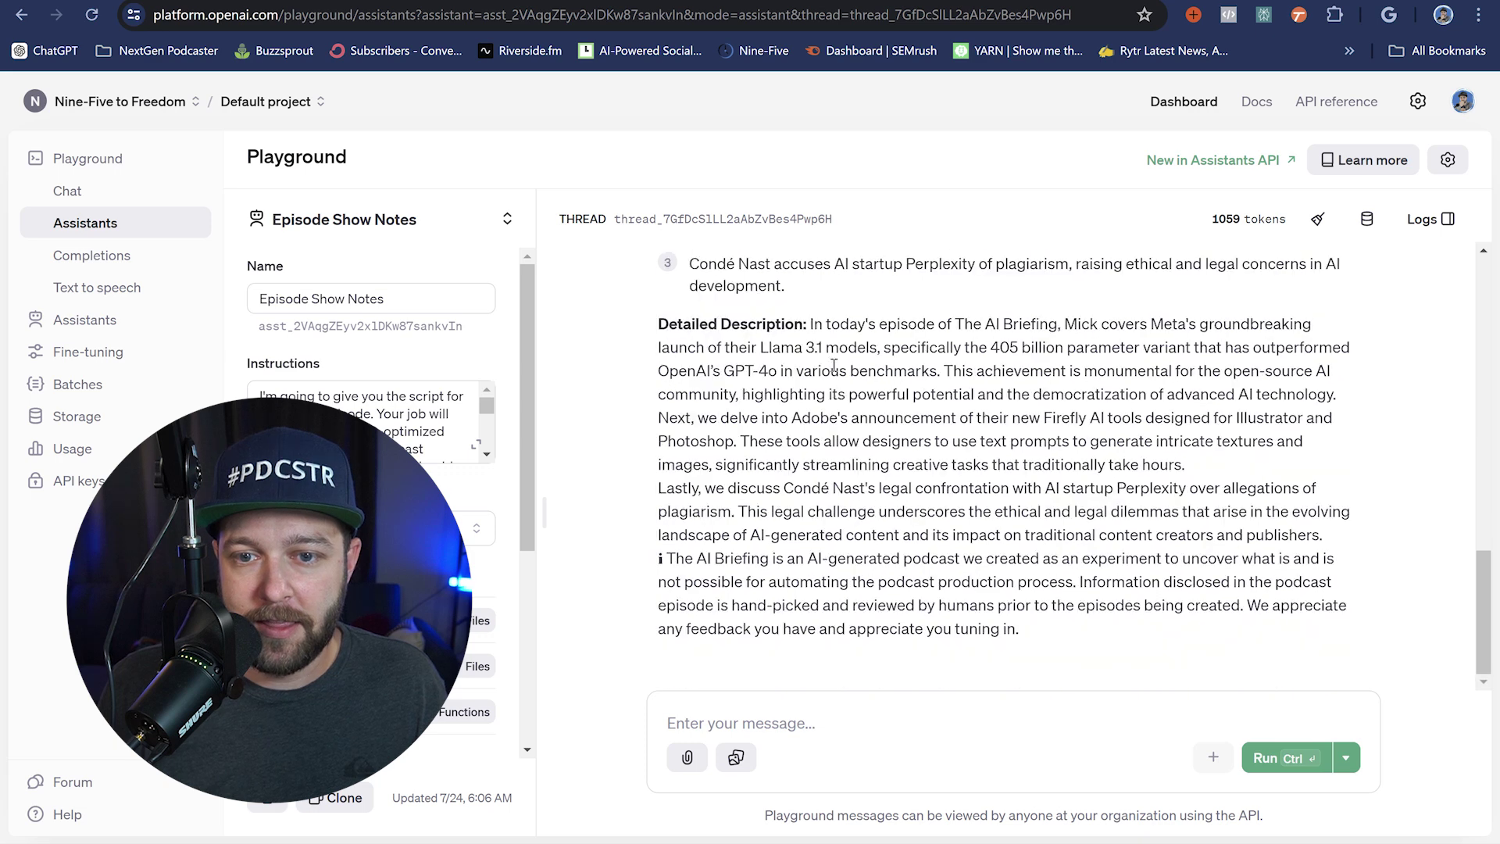
left_click_drag(811, 321, 783, 419)
left_click(759, 422)
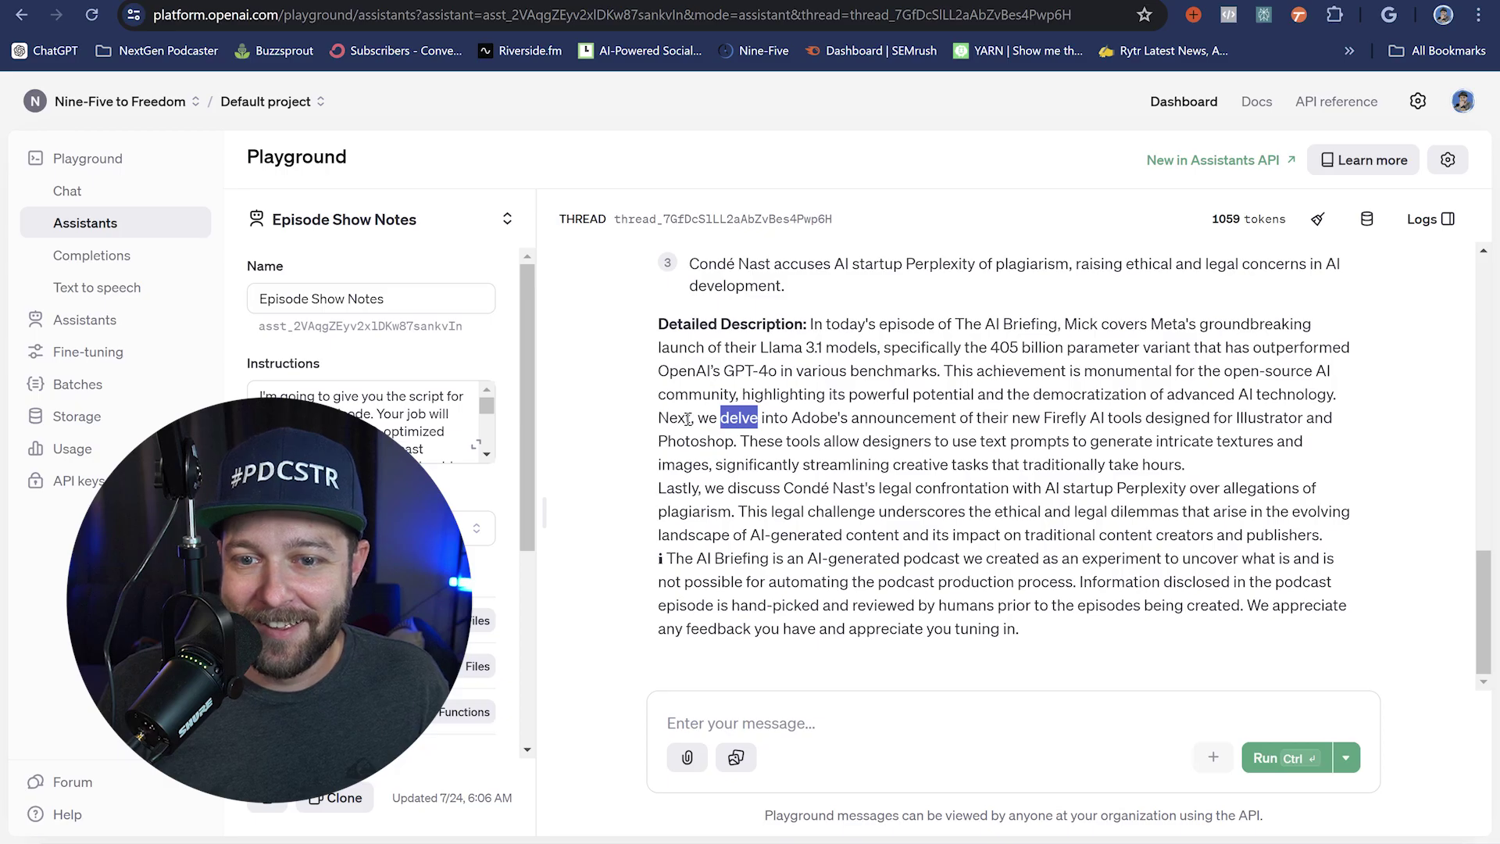
left_click_drag(659, 417, 943, 418)
left_click_drag(663, 492, 1190, 492)
left_click_drag(658, 560, 1062, 629)
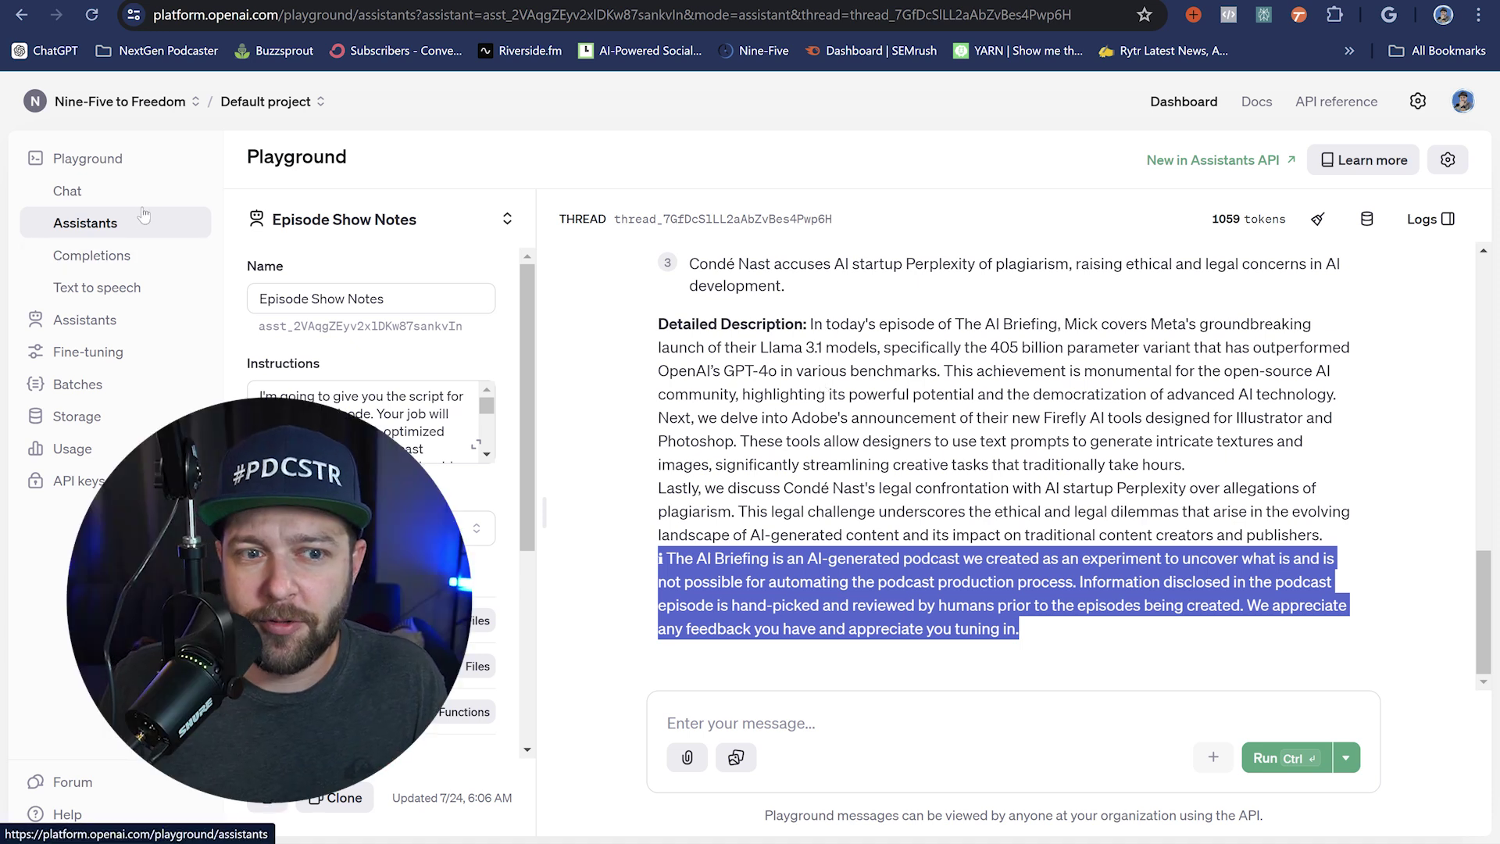
Return to the assistants list and open the Podcast Titles assistant in the Playground
left_click(83, 322)
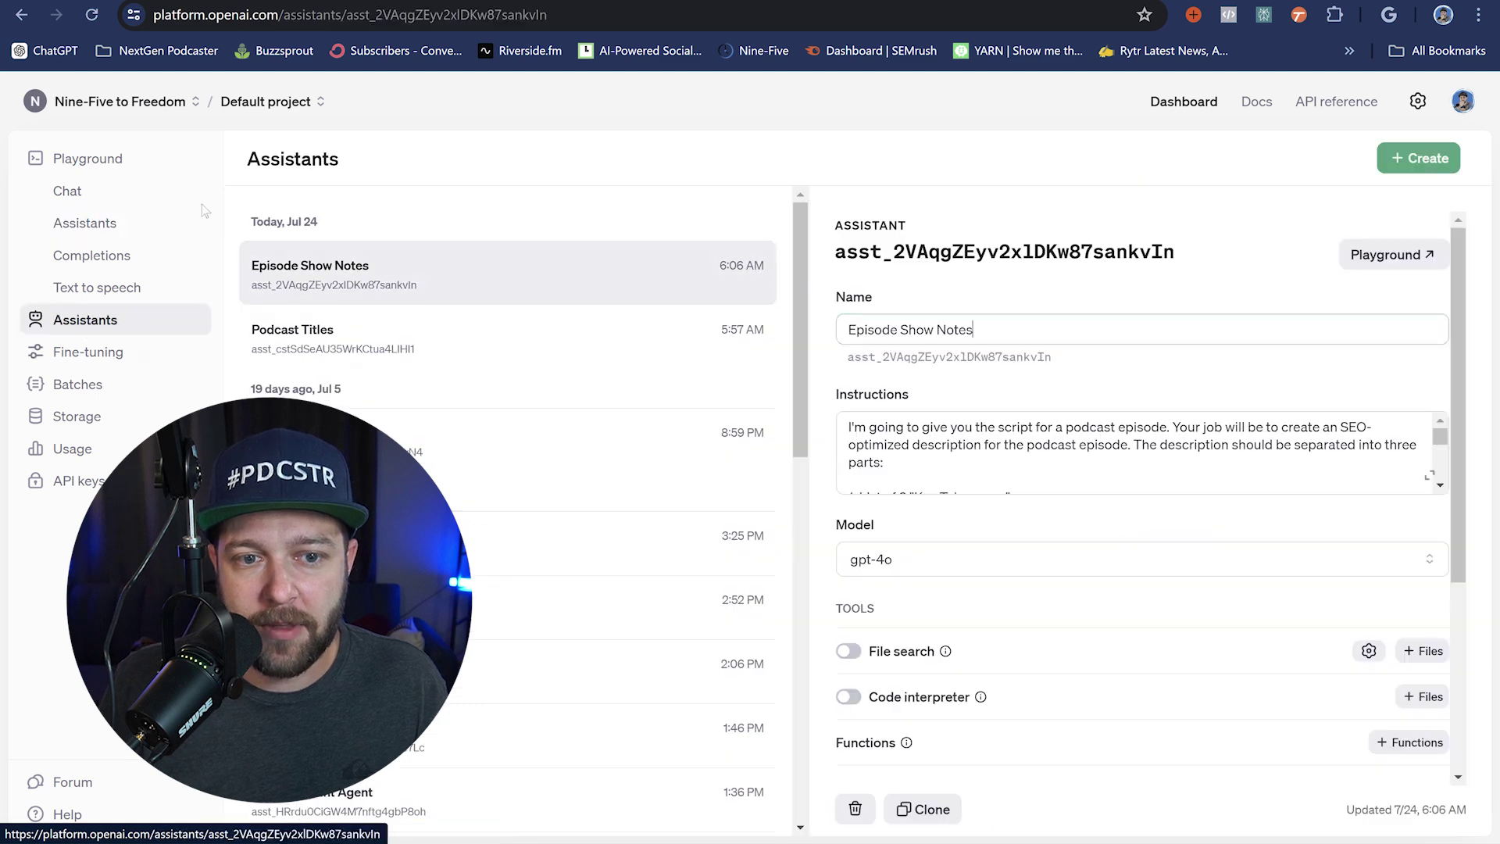
left_click(458, 344)
left_click(1389, 258)
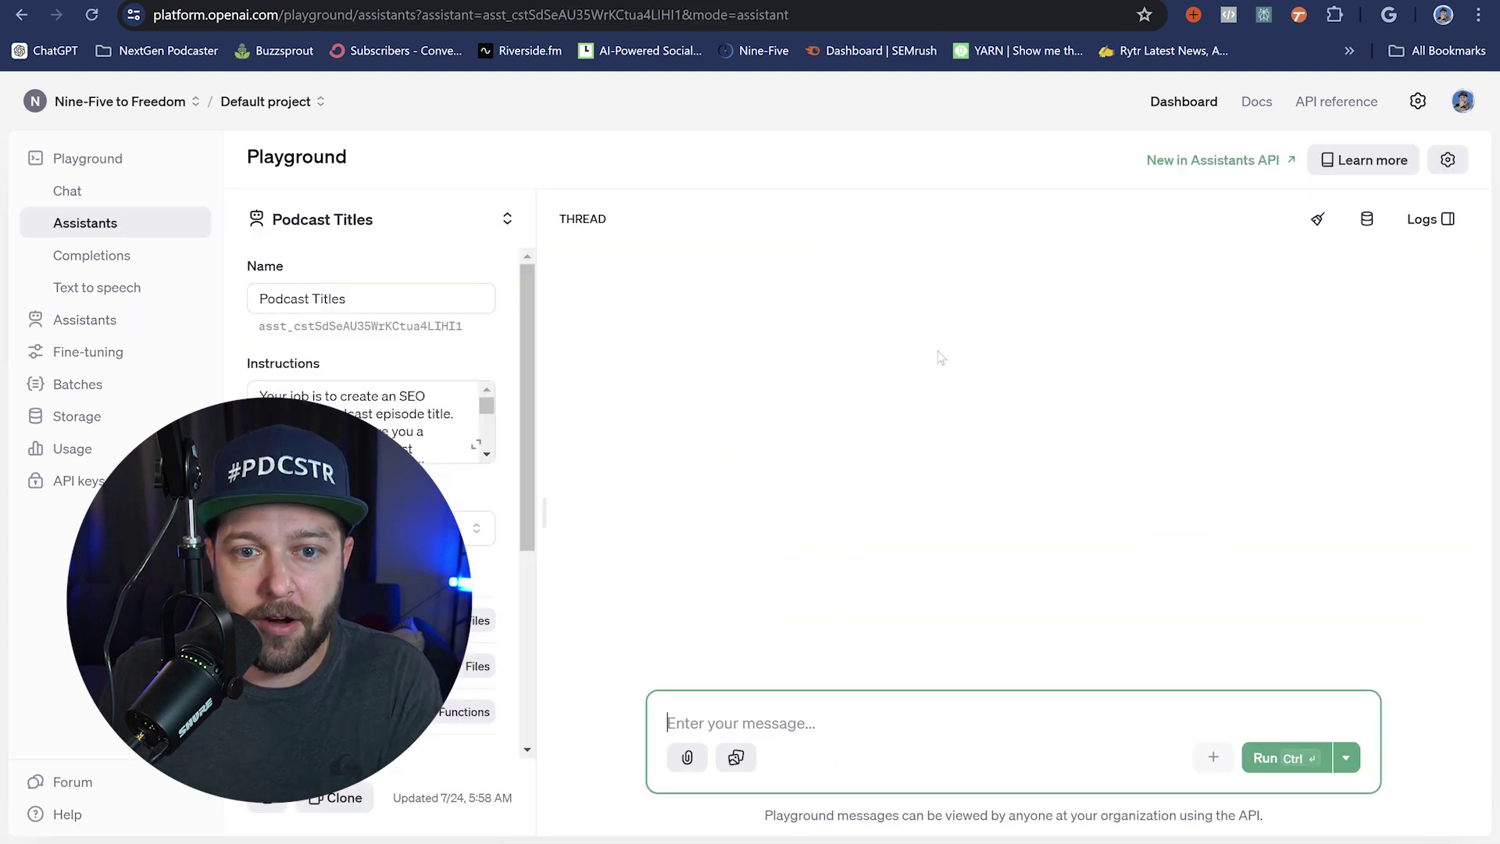